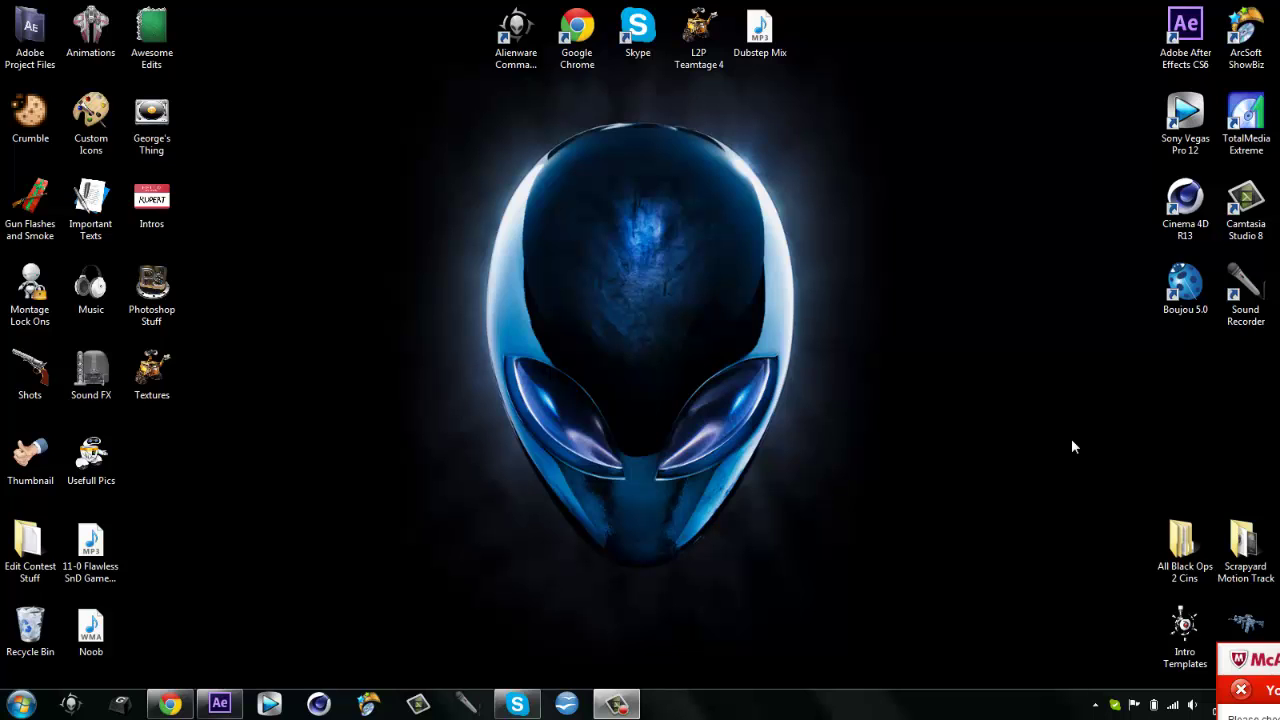
Restore Chrome to show the YouTube Video Manager uploads list
{"action": "left_click", "coordinate": [170, 704]}
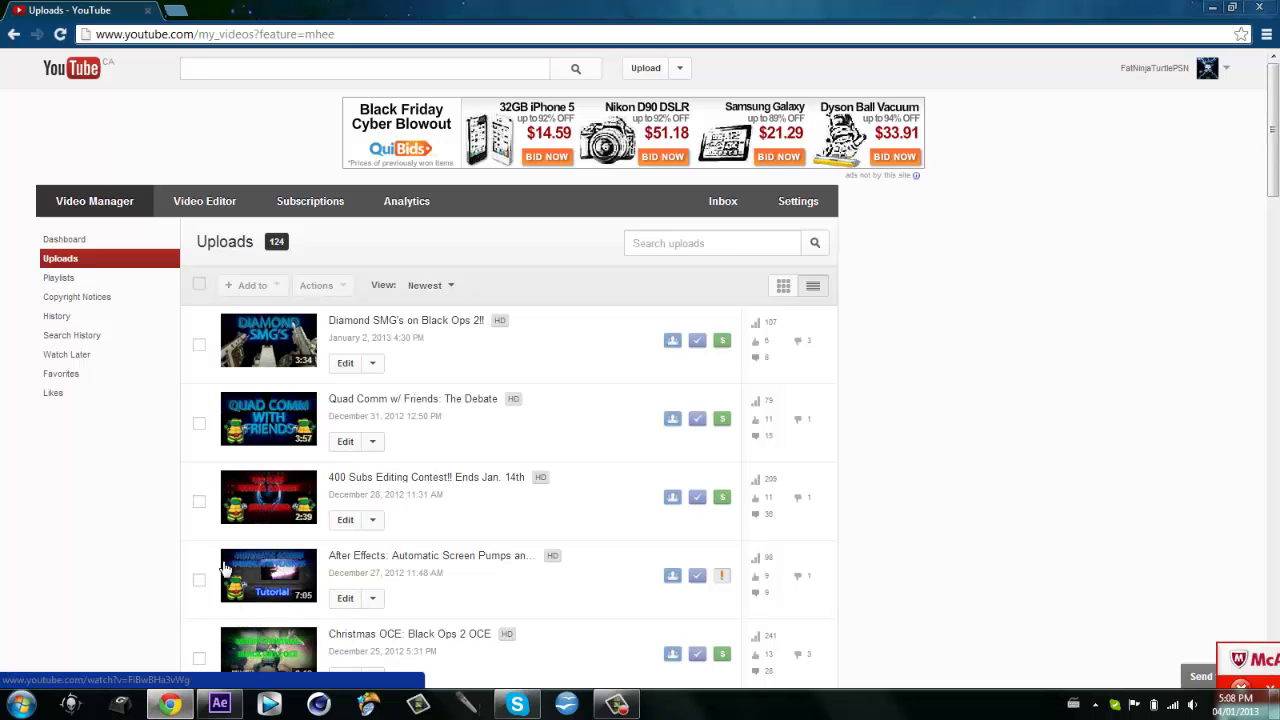
Watch the Christmas OCE: Black Ops 2 OCE clip from 0:10, return to uploads, and minimize Chrome
{"action": "left_click", "coordinate": [280, 650]}
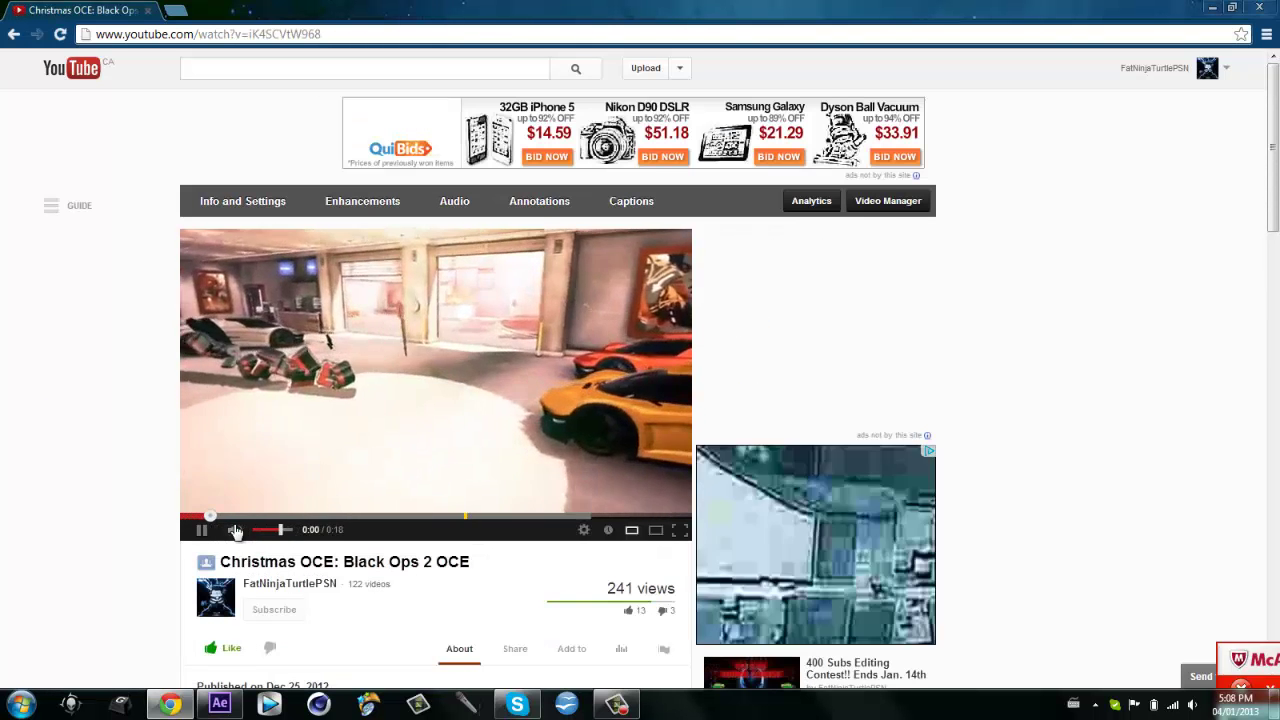
{"action": "left_click", "coordinate": [465, 516]}
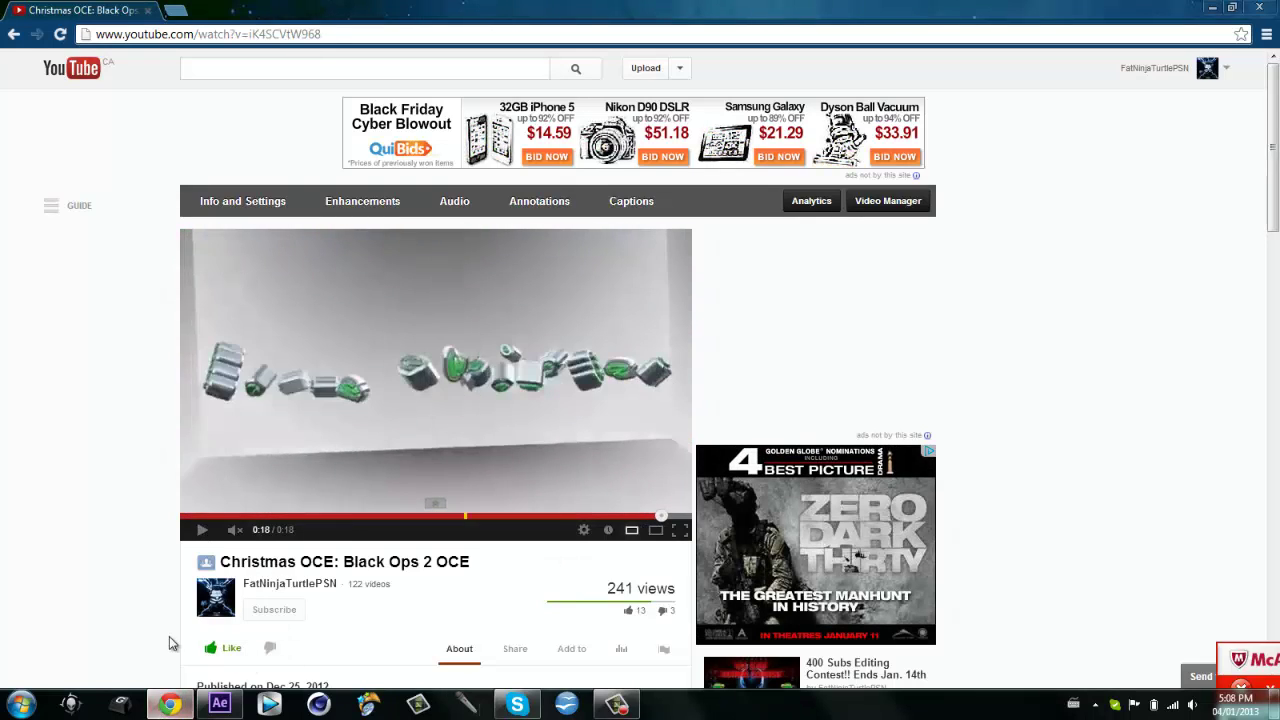
{"action": "left_click", "coordinate": [14, 33]}
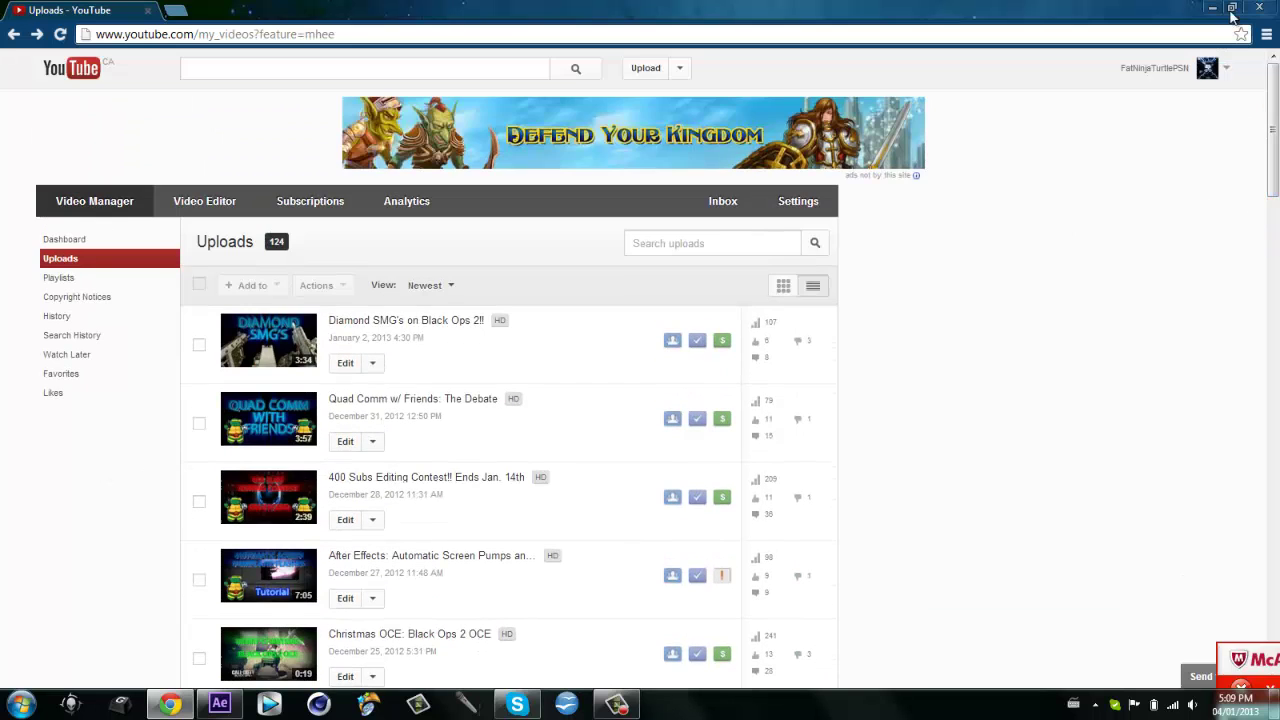
{"action": "left_click", "coordinate": [1214, 9]}
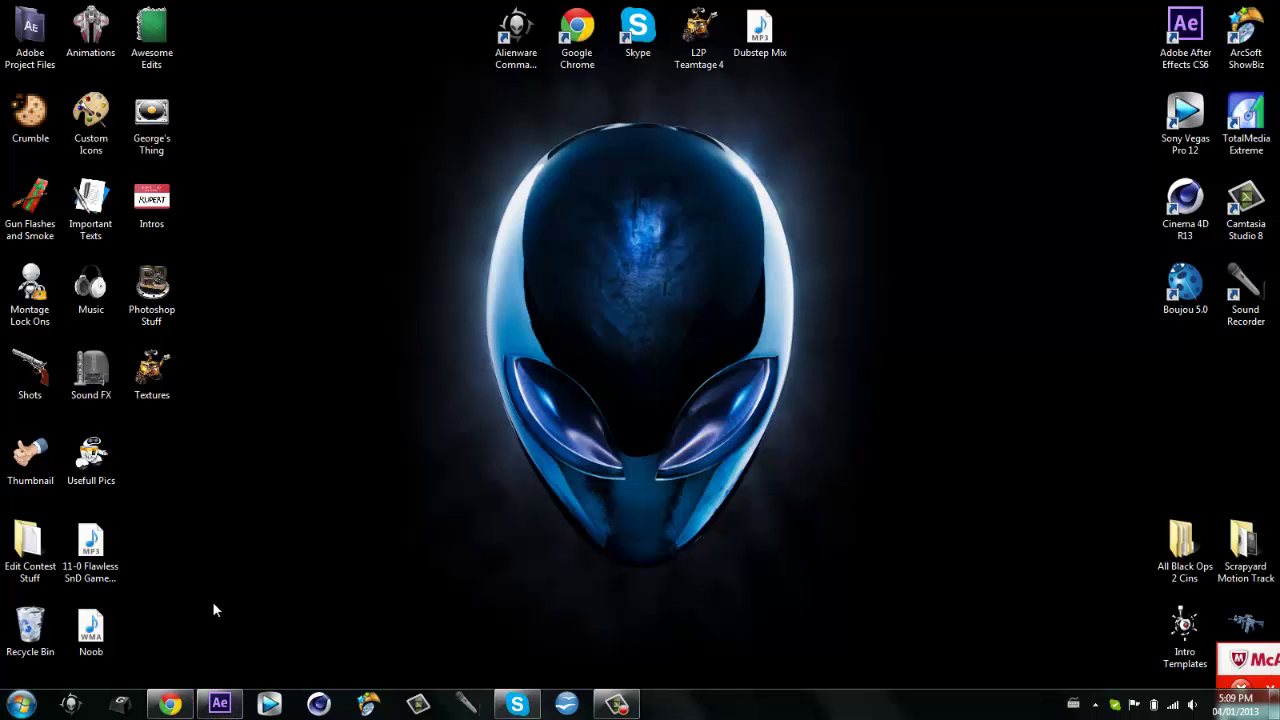
Restore After Effects and import 7 Man Streak.MP4 into the Untitled Project
{"action": "mouse_move", "coordinate": [217, 705]}
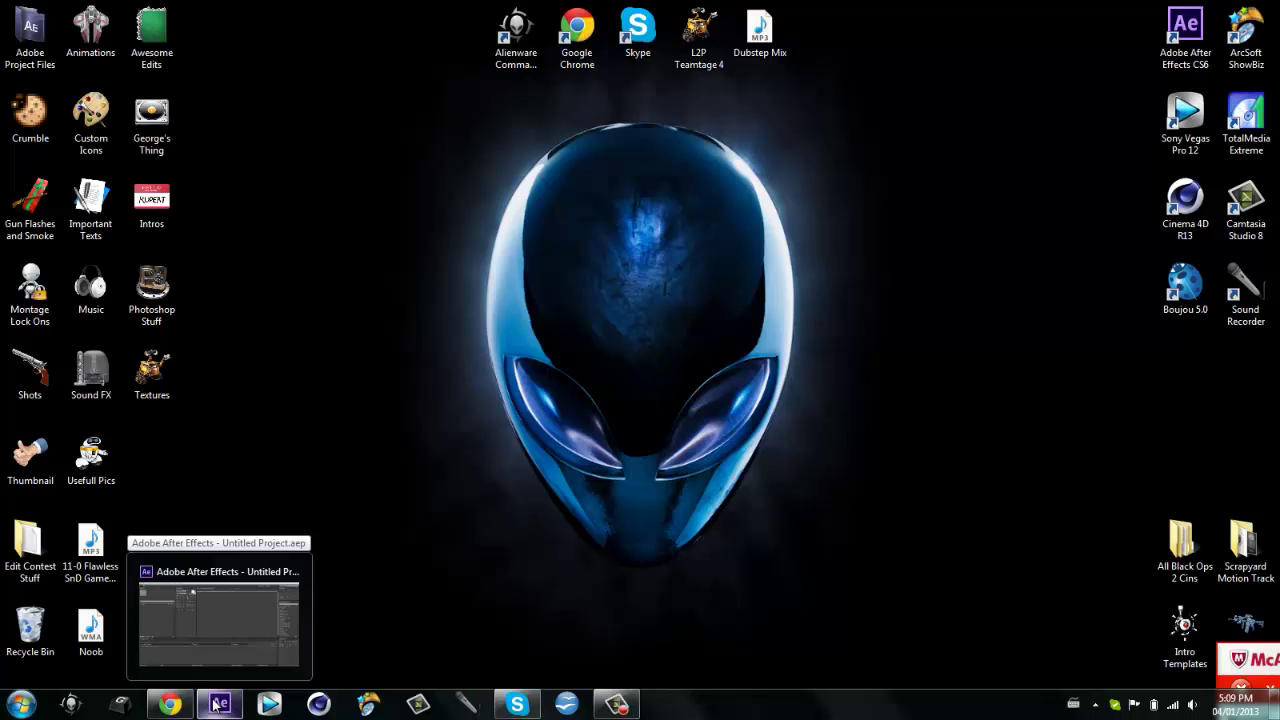
{"action": "left_click", "coordinate": [217, 705]}
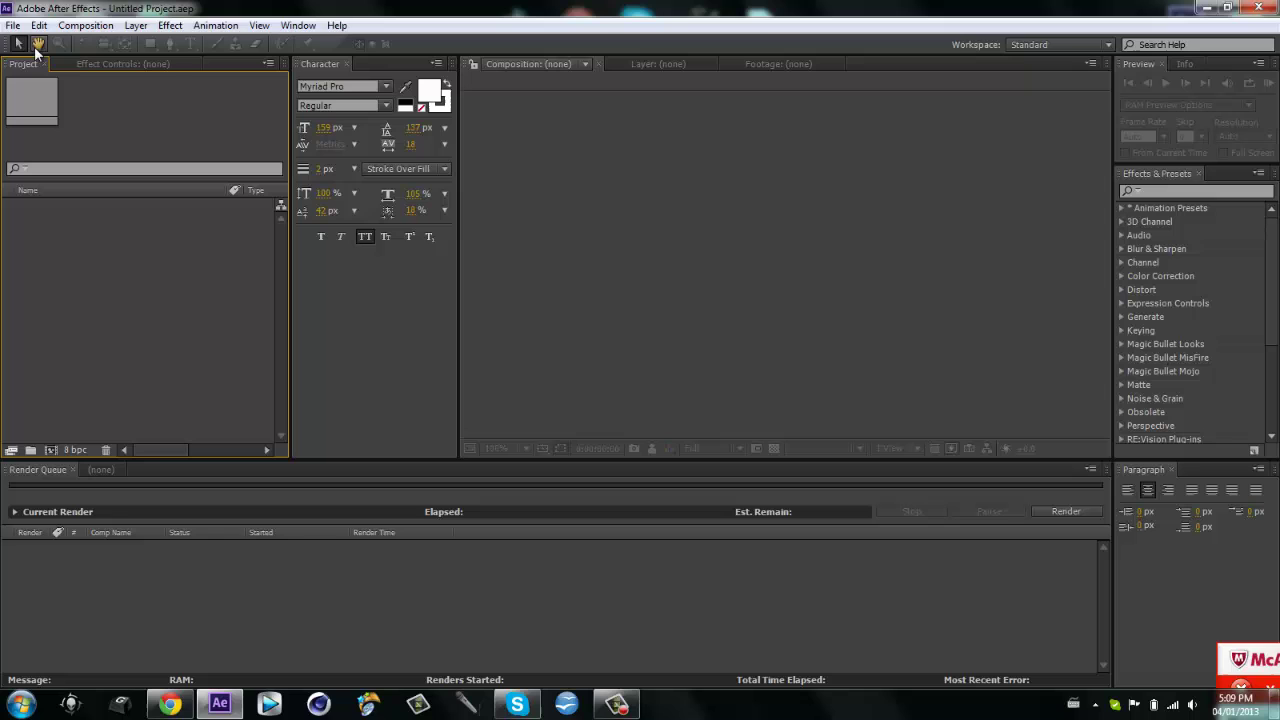
{"action": "double_click", "coordinate": [55, 279]}
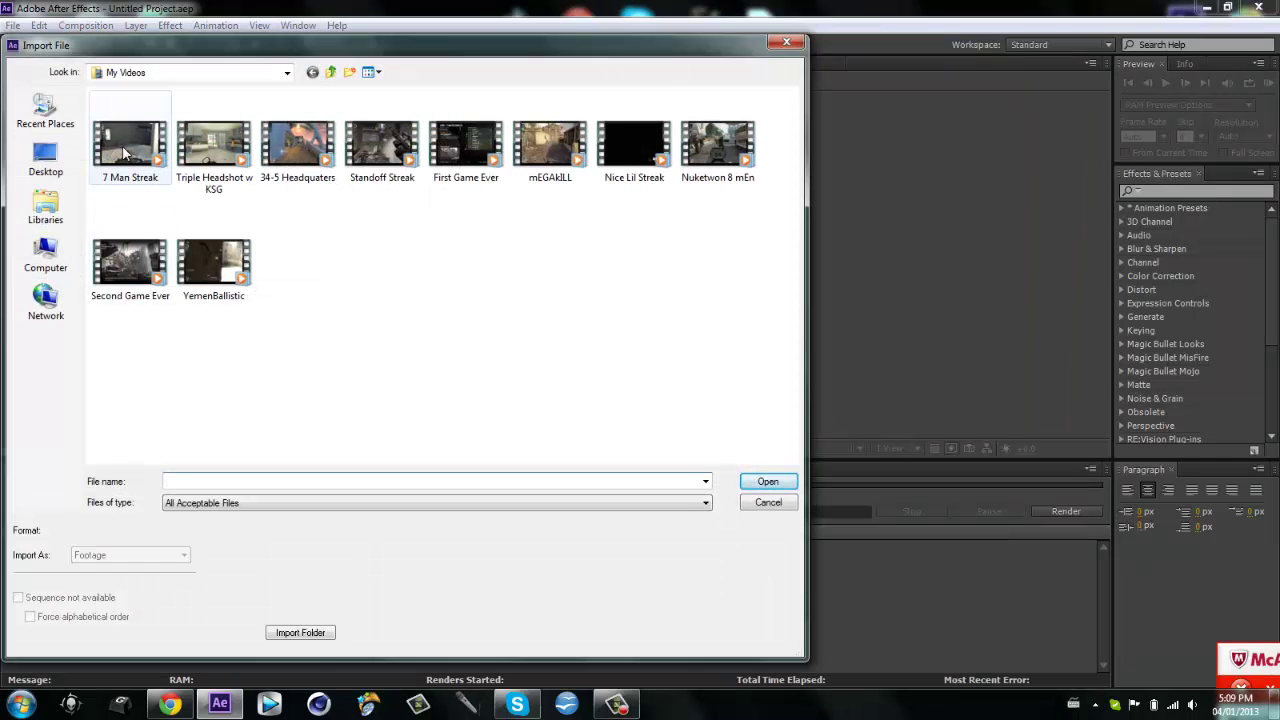
{"action": "double_click", "coordinate": [122, 145]}
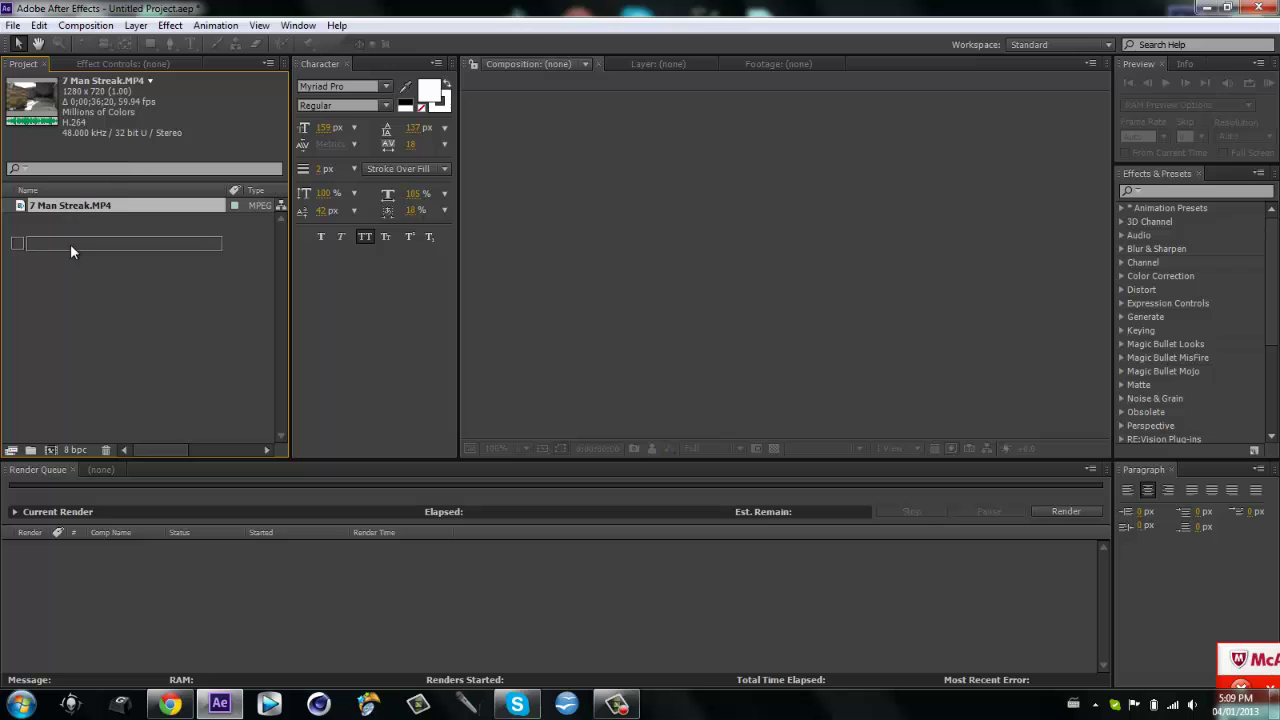
Make a 7 Man Streak comp from the footage, view it at 50%, jump to about 8 s, and minimize
{"action": "left_click_drag", "start_coordinate": [70, 244], "coordinate": [50, 450]}
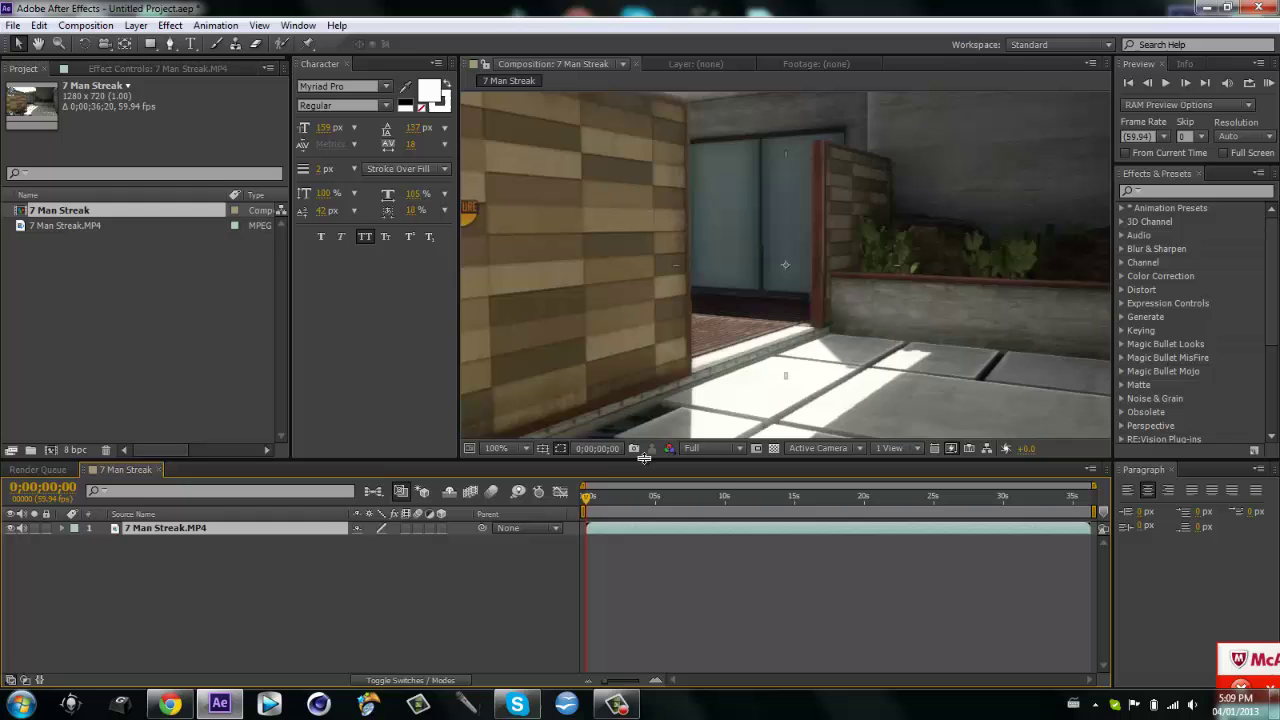
{"action": "left_click", "coordinate": [504, 449]}
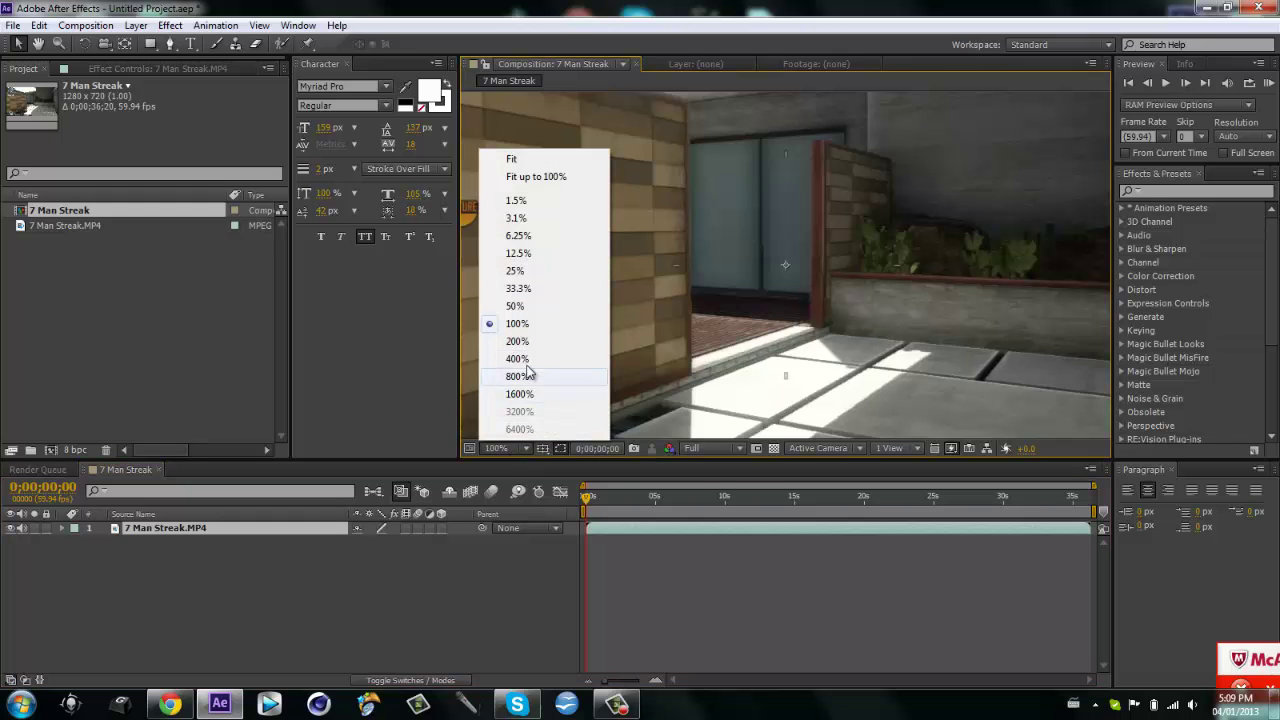
{"action": "left_click", "coordinate": [518, 305]}
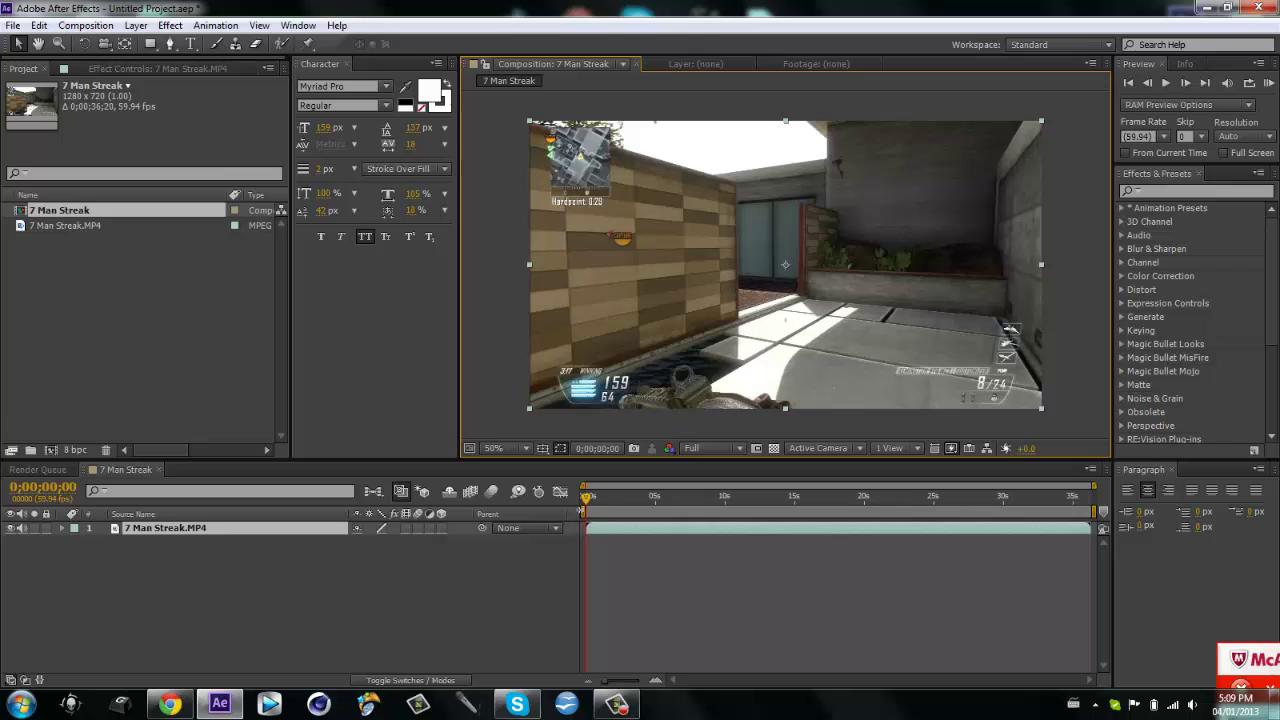
{"action": "left_click_drag", "start_coordinate": [586, 505], "coordinate": [704, 500]}
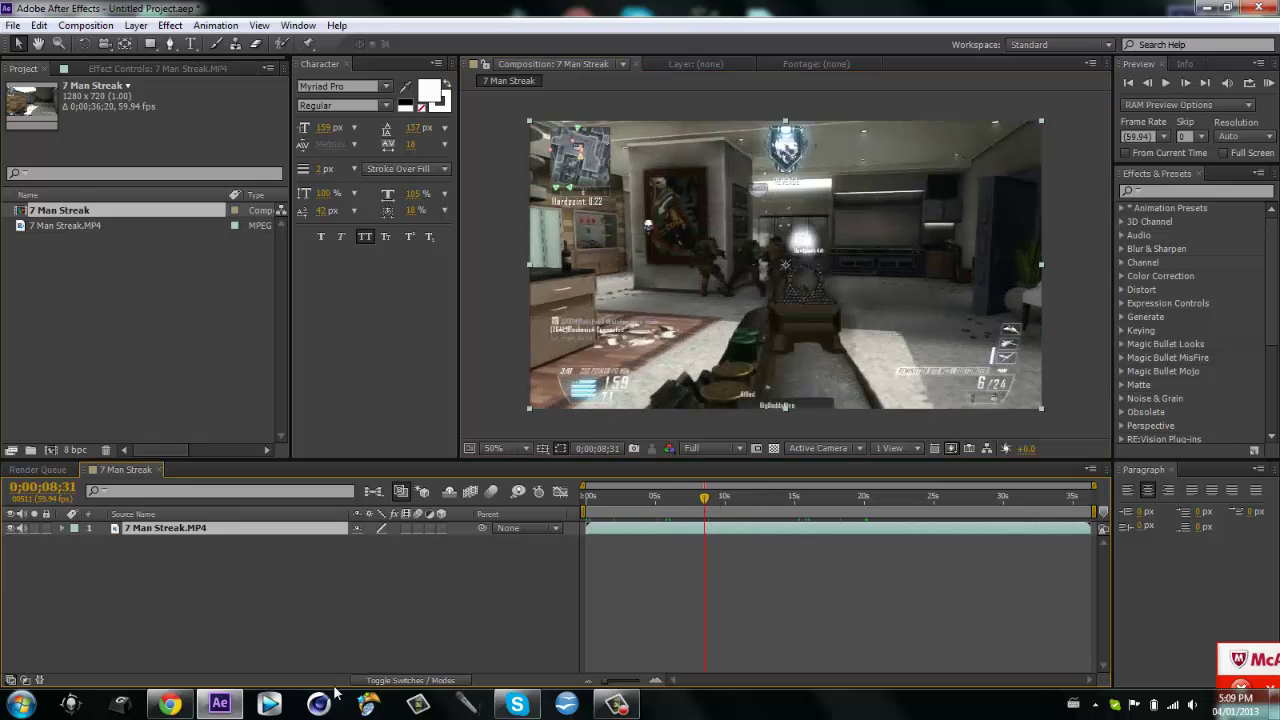
{"action": "left_click", "coordinate": [220, 703]}
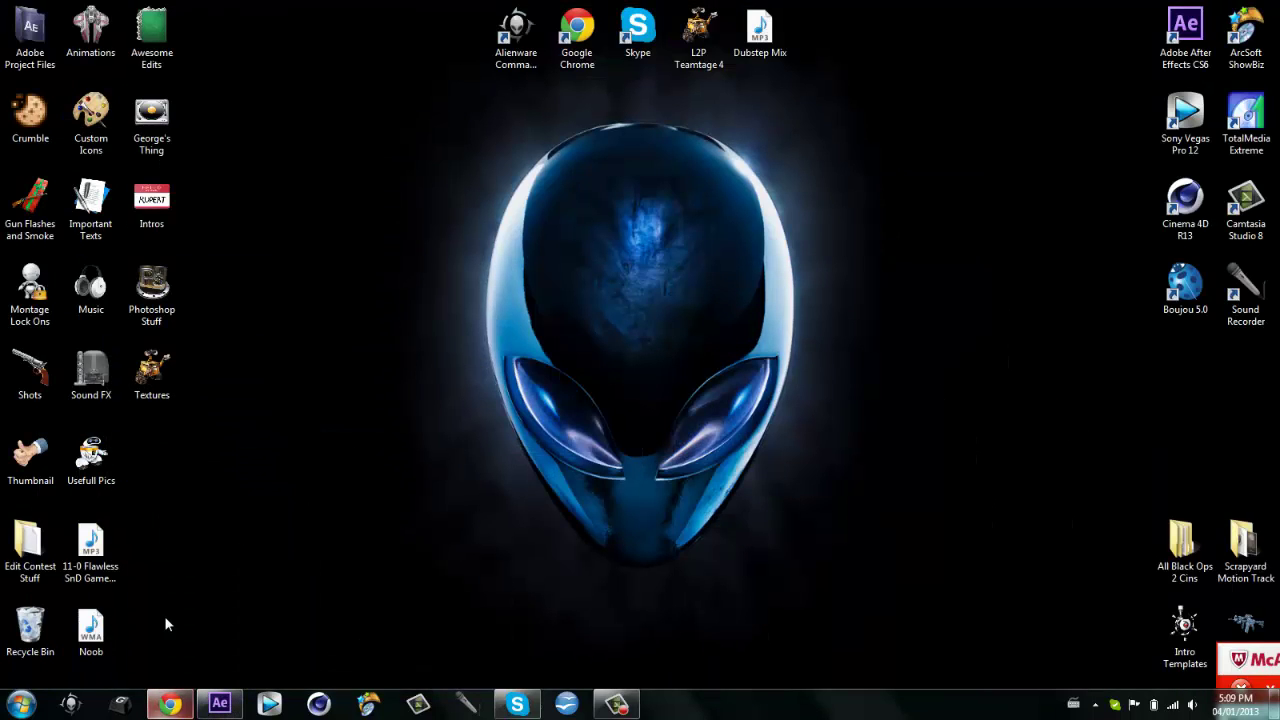
Open the Computer window from the Start menu to list the drives
{"action": "mouse_move", "coordinate": [160, 705]}
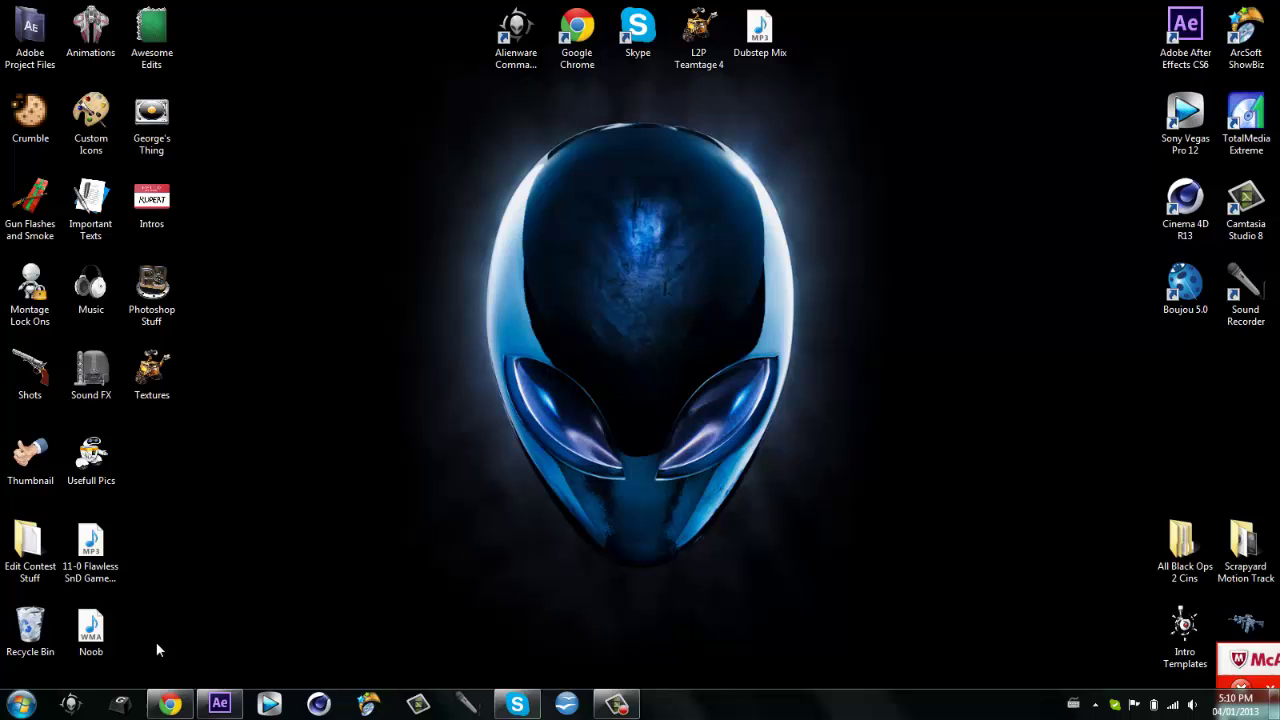
{"action": "left_click", "coordinate": [20, 704]}
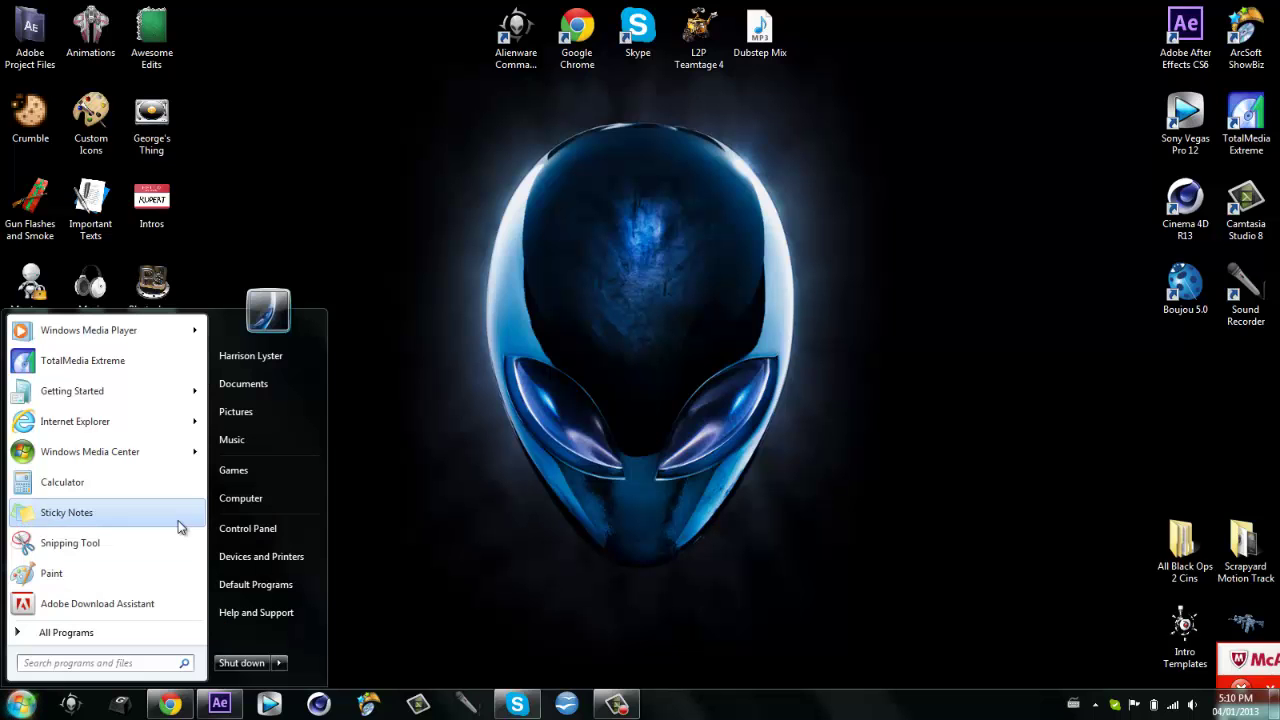
{"action": "left_click", "coordinate": [249, 500]}
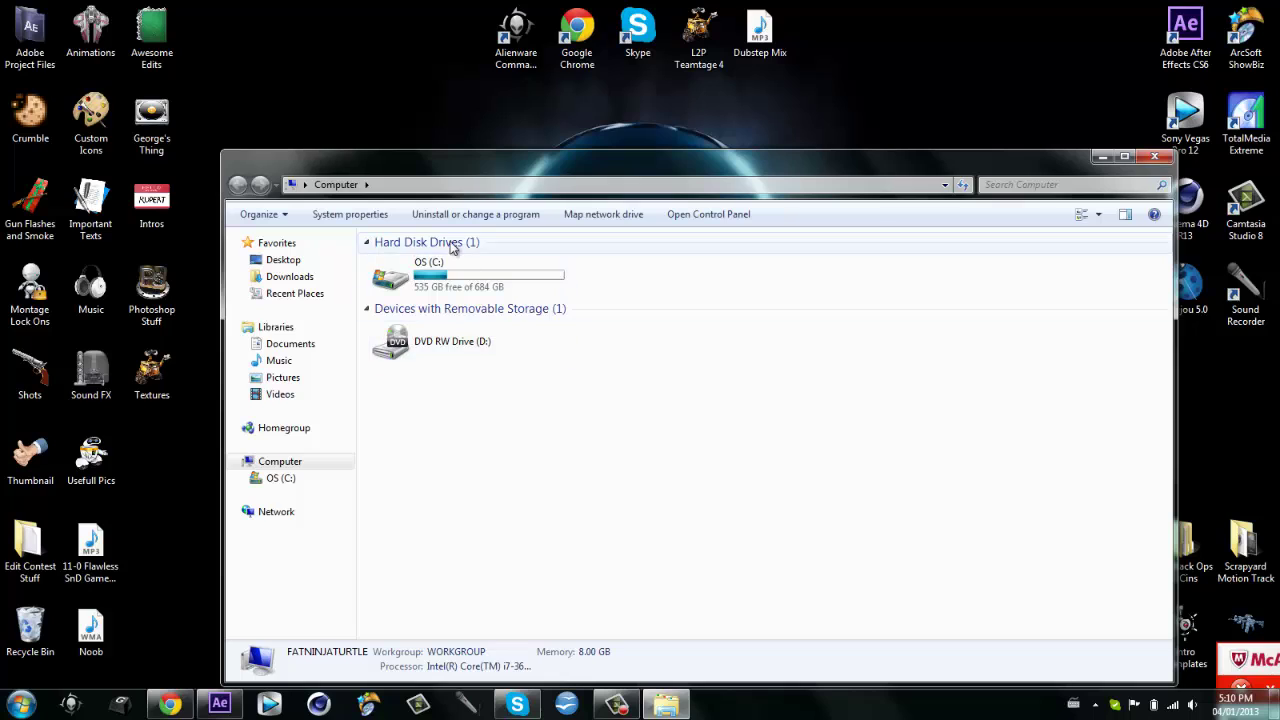
Open the OS (C:) drive and navigate into Program Files\Adobe
{"action": "left_click", "coordinate": [451, 268]}
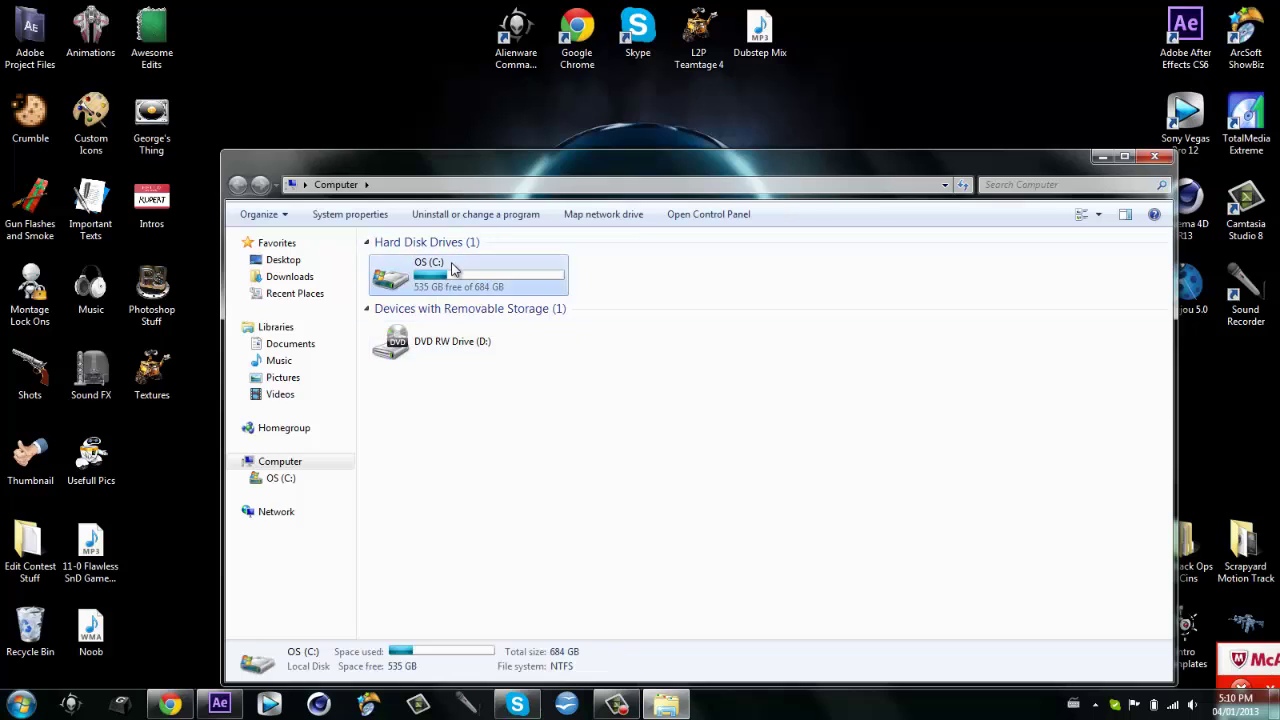
{"action": "double_click", "coordinate": [451, 268]}
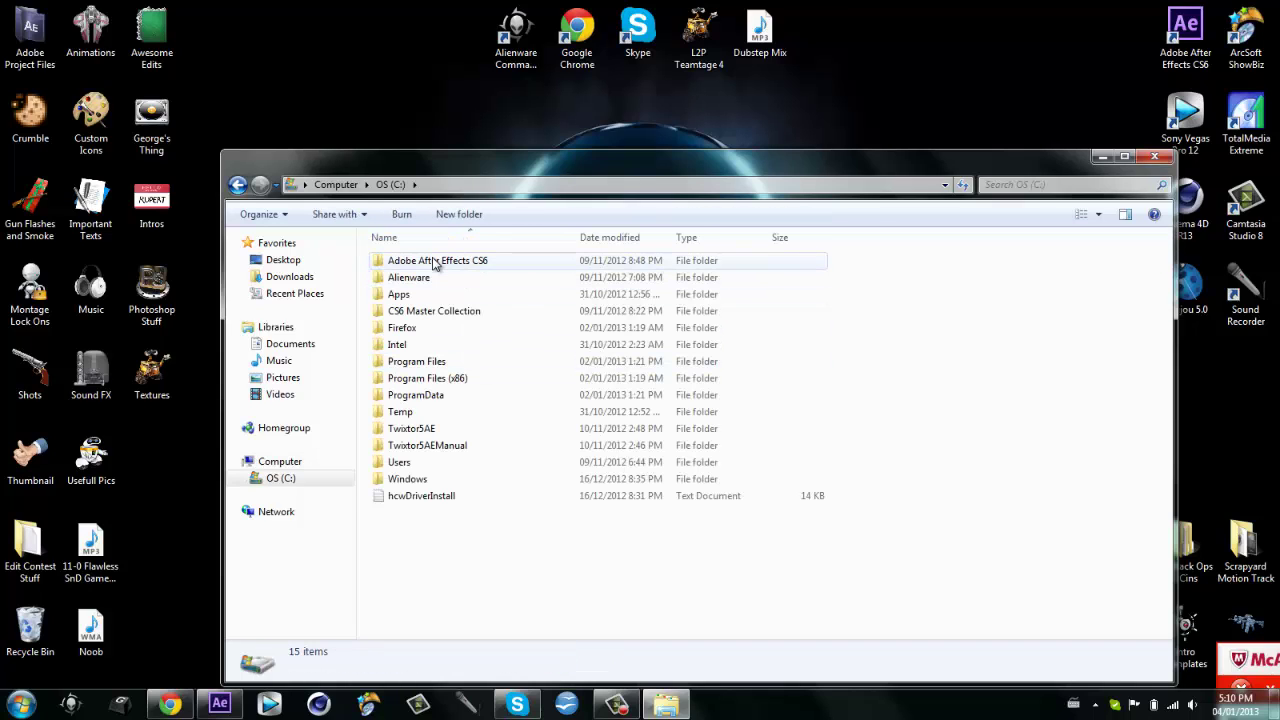
{"action": "double_click", "coordinate": [433, 263]}
{"action": "double_click", "coordinate": [433, 265]}
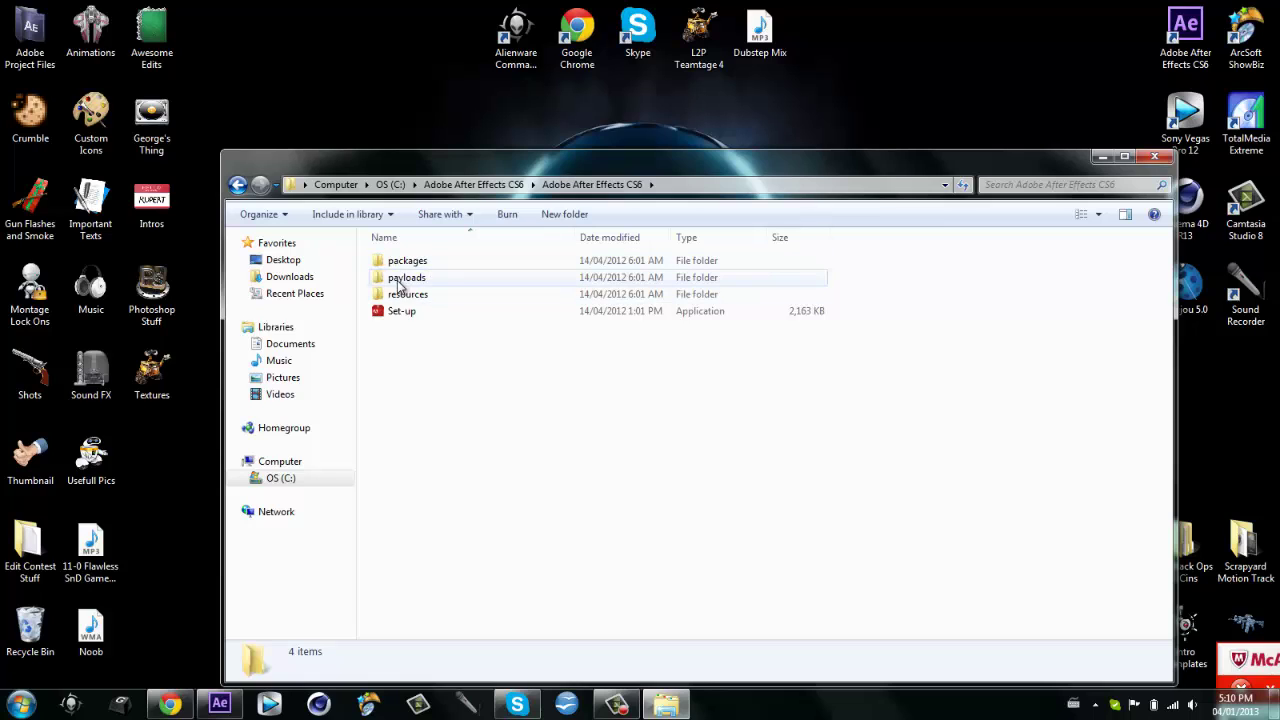
{"action": "left_click", "coordinate": [247, 185]}
{"action": "left_click", "coordinate": [247, 185]}
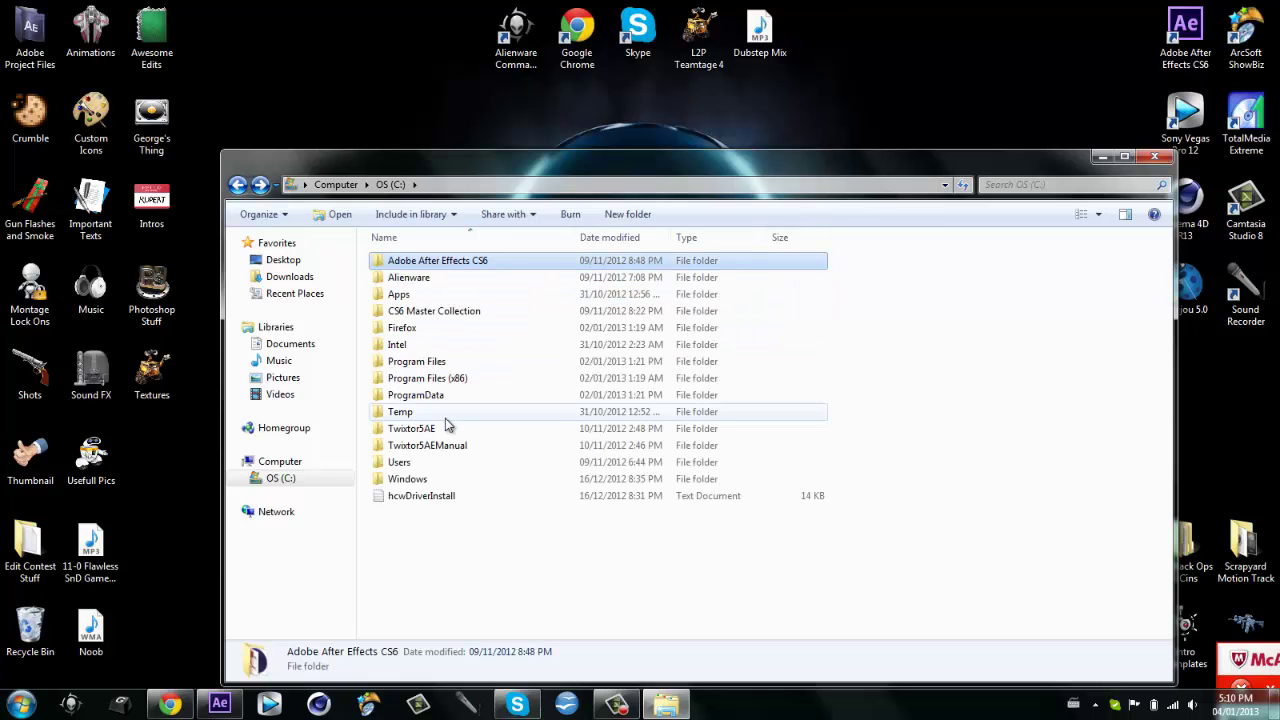
{"action": "double_click", "coordinate": [432, 363]}
{"action": "double_click", "coordinate": [422, 262]}
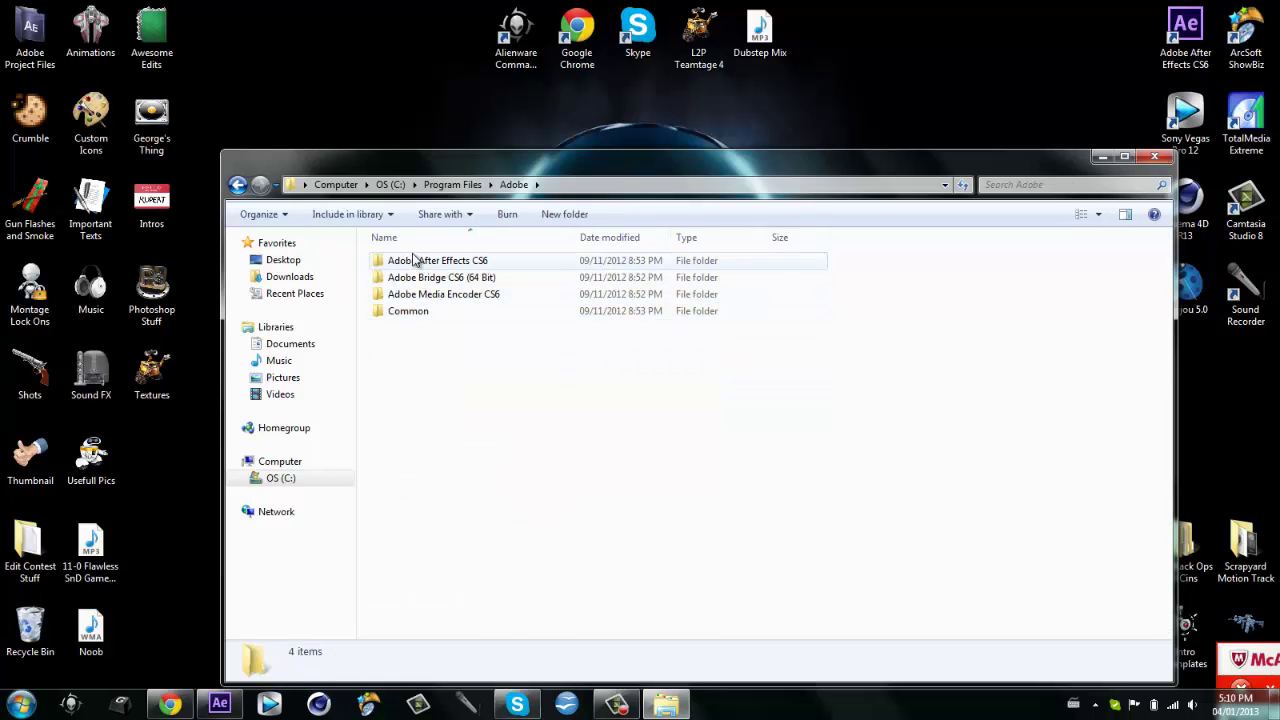
Open Adobe After Effects CS6\Support Files\Presets\Custom Presets, scroll to Shockwave, and minimize Explorer
{"action": "left_click", "coordinate": [414, 261]}
{"action": "double_click", "coordinate": [414, 261]}
{"action": "left_click", "coordinate": [414, 261]}
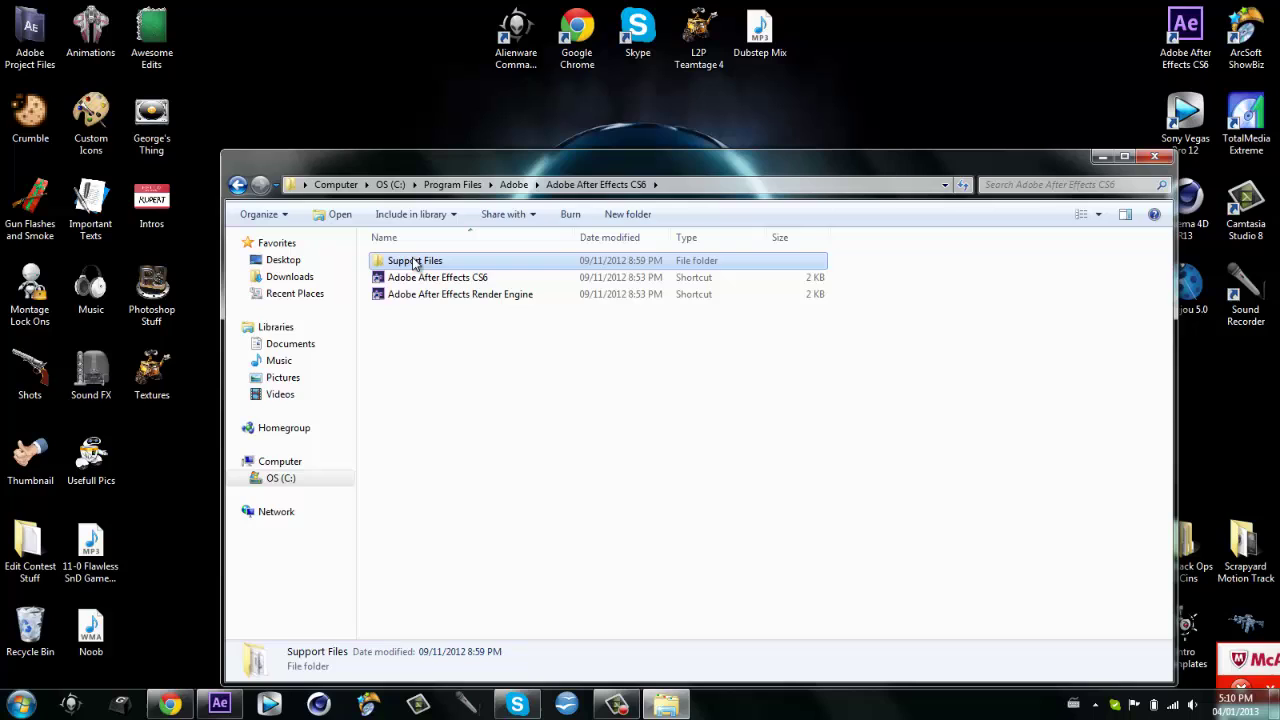
{"action": "double_click", "coordinate": [414, 261]}
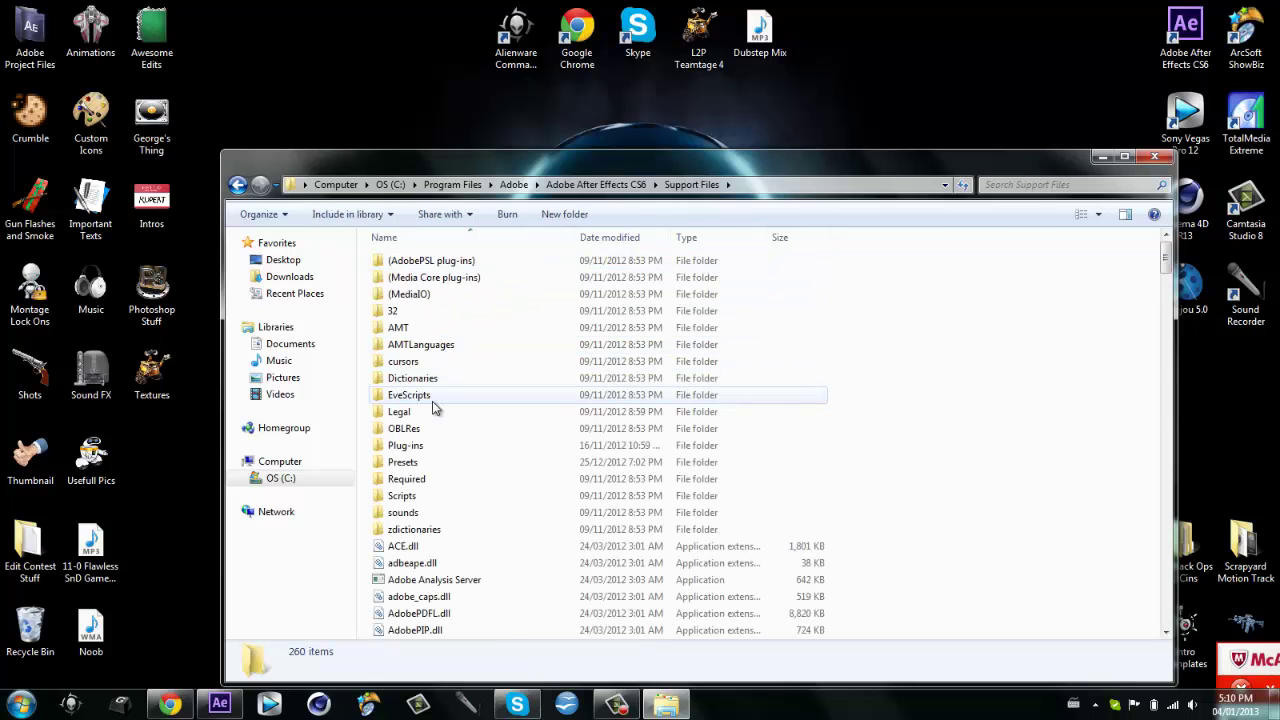
{"action": "double_click", "coordinate": [405, 463]}
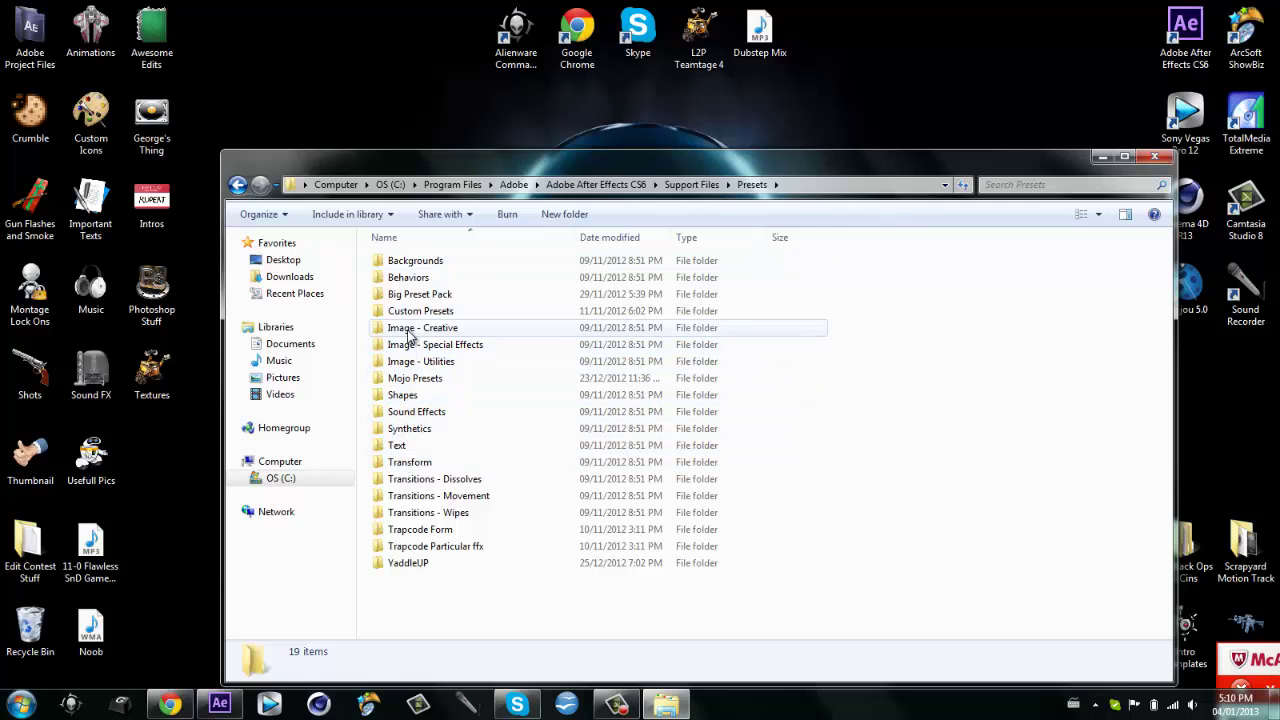
{"action": "double_click", "coordinate": [405, 313]}
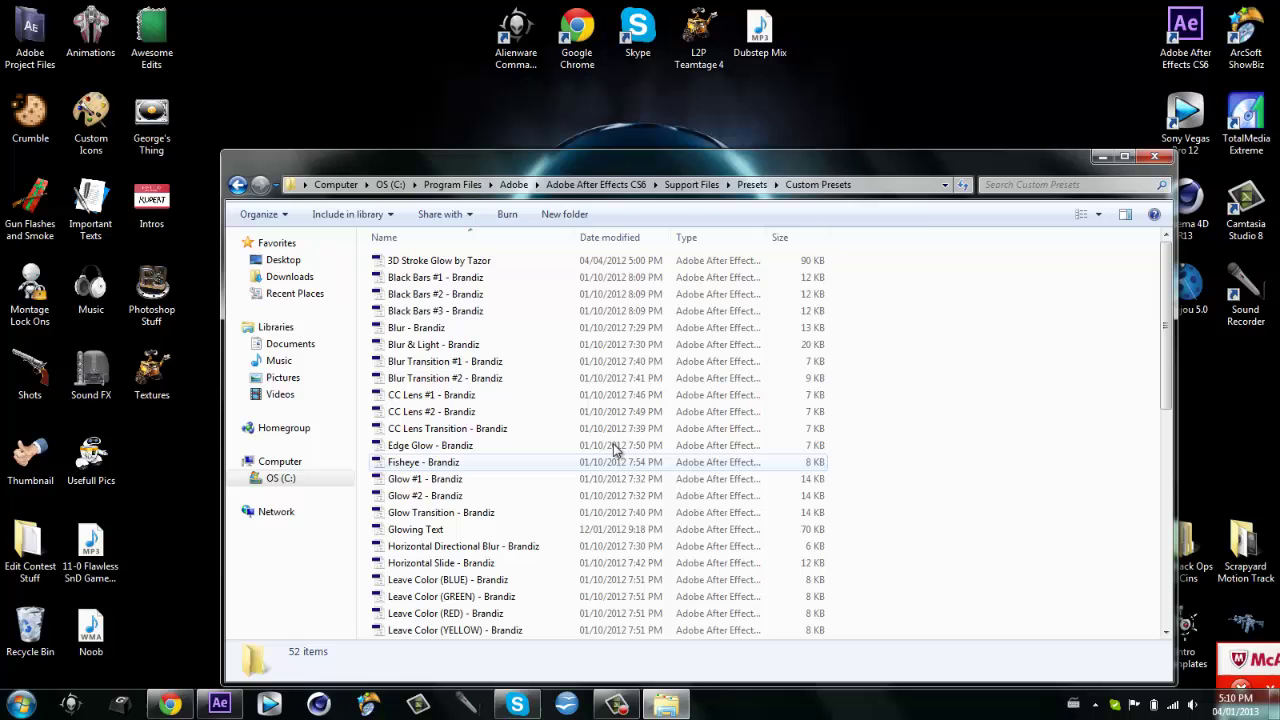
{"action": "left_click_drag", "start_coordinate": [1165, 335], "coordinate": [1161, 472]}
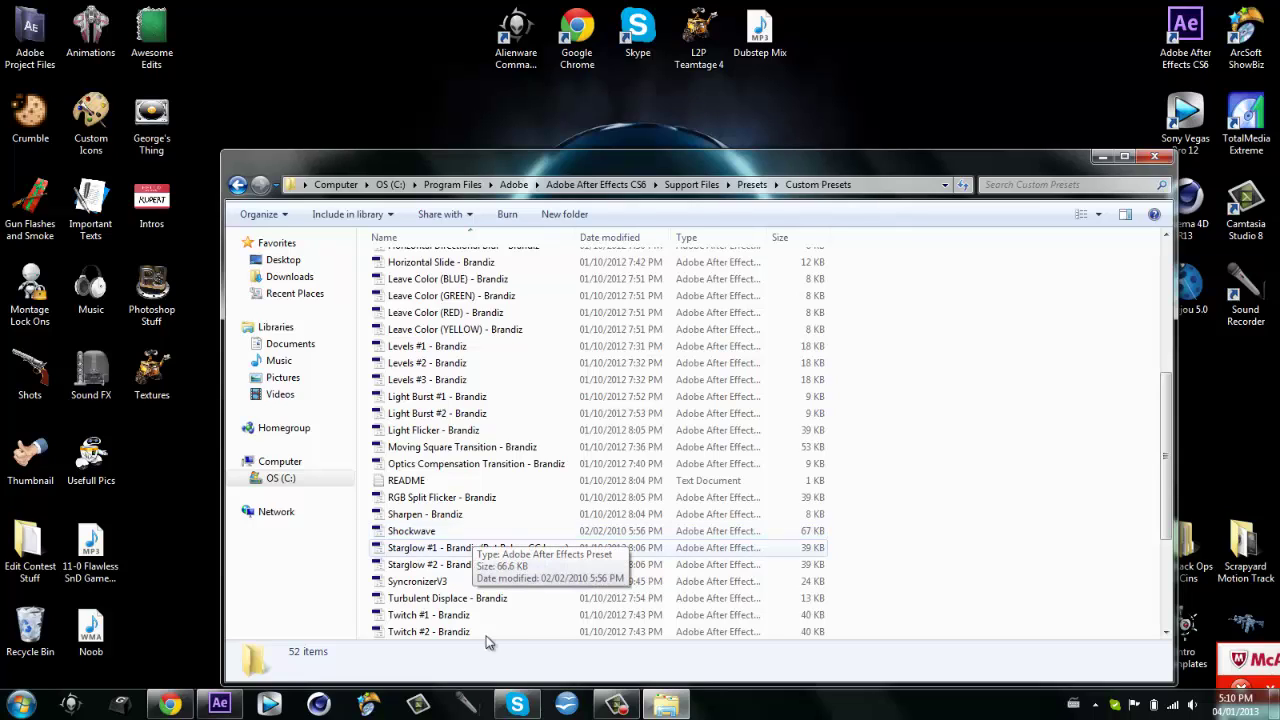
{"action": "left_click", "coordinate": [665, 704]}
Bring After Effects back to the front and check the system volume
{"action": "left_click", "coordinate": [212, 709]}
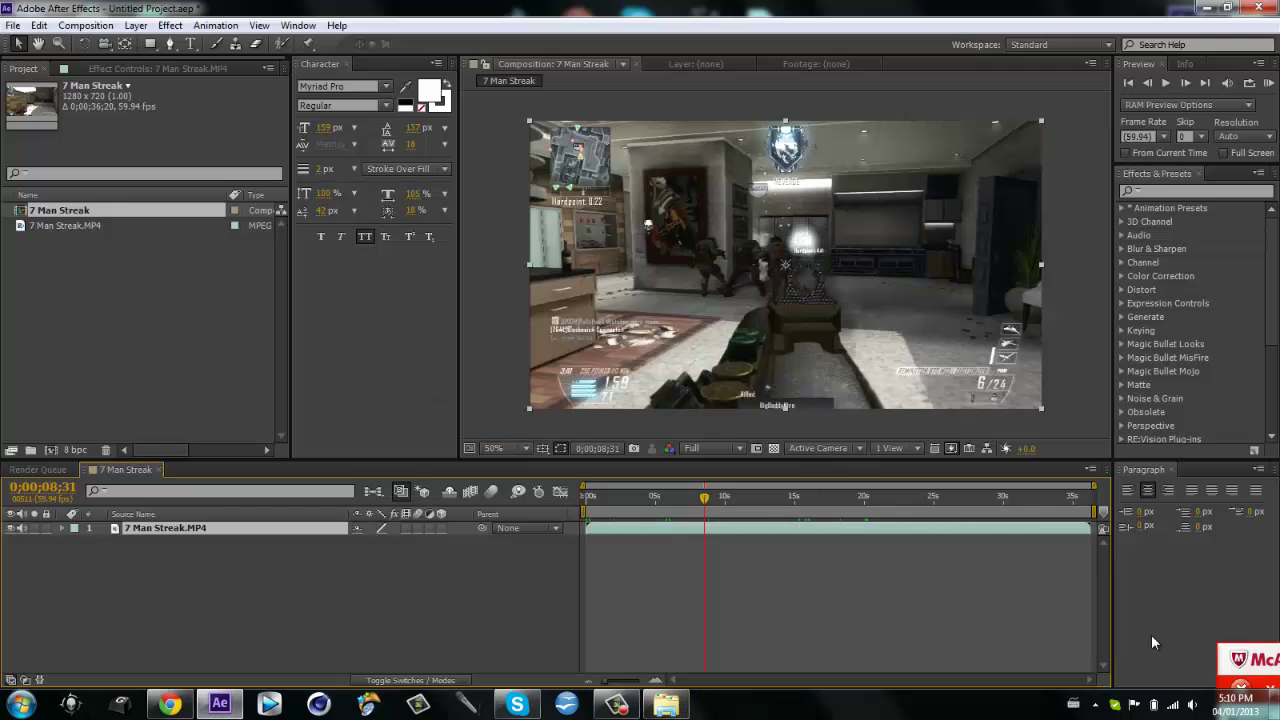
{"action": "left_click", "coordinate": [1193, 707]}
{"action": "left_click", "coordinate": [1193, 707]}
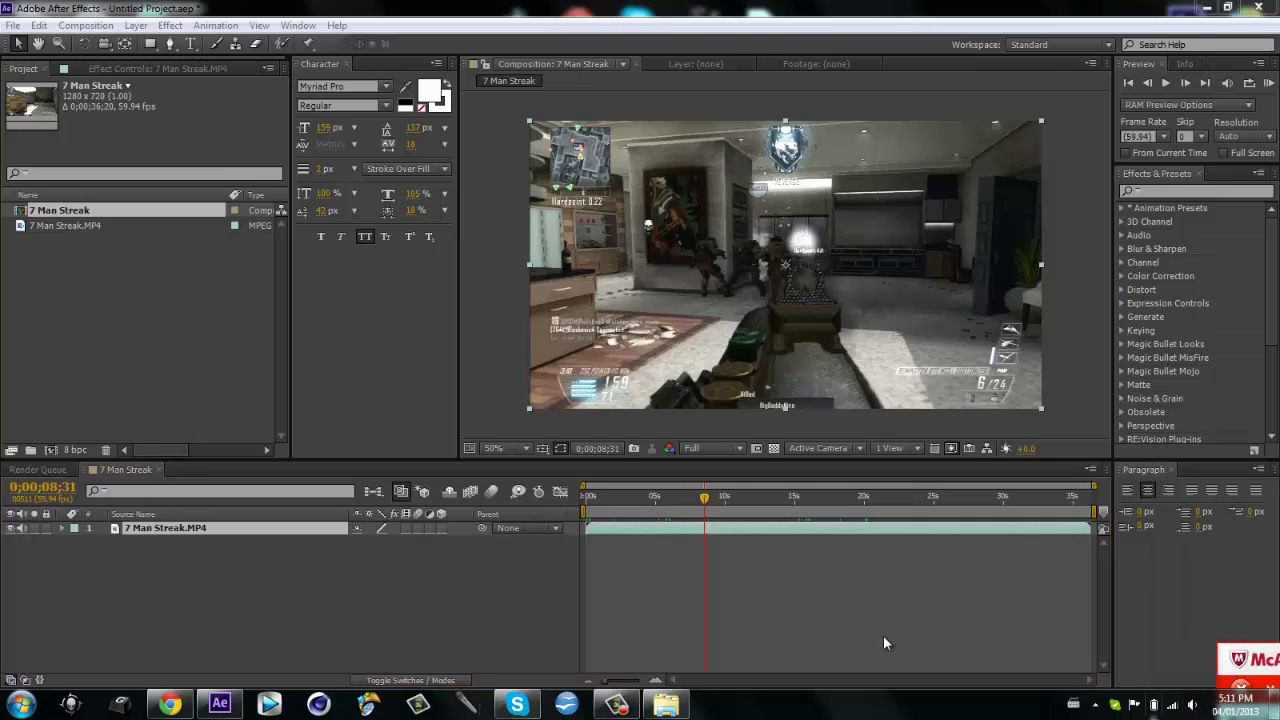
Add a black 1280×720 solid named Shockwave above the footage layer
{"action": "left_click", "coordinate": [502, 600]}
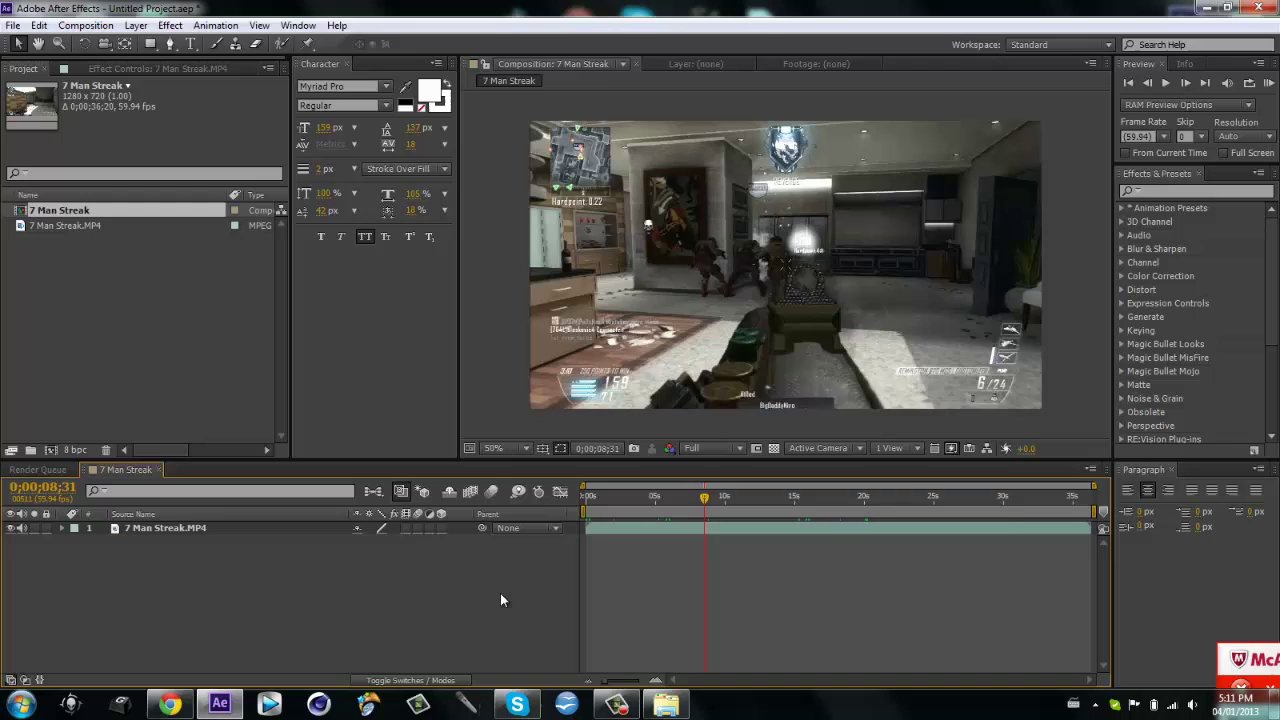
{"action": "key", "text": "ctrl+y"}
{"action": "type", "text": "Shoc"}
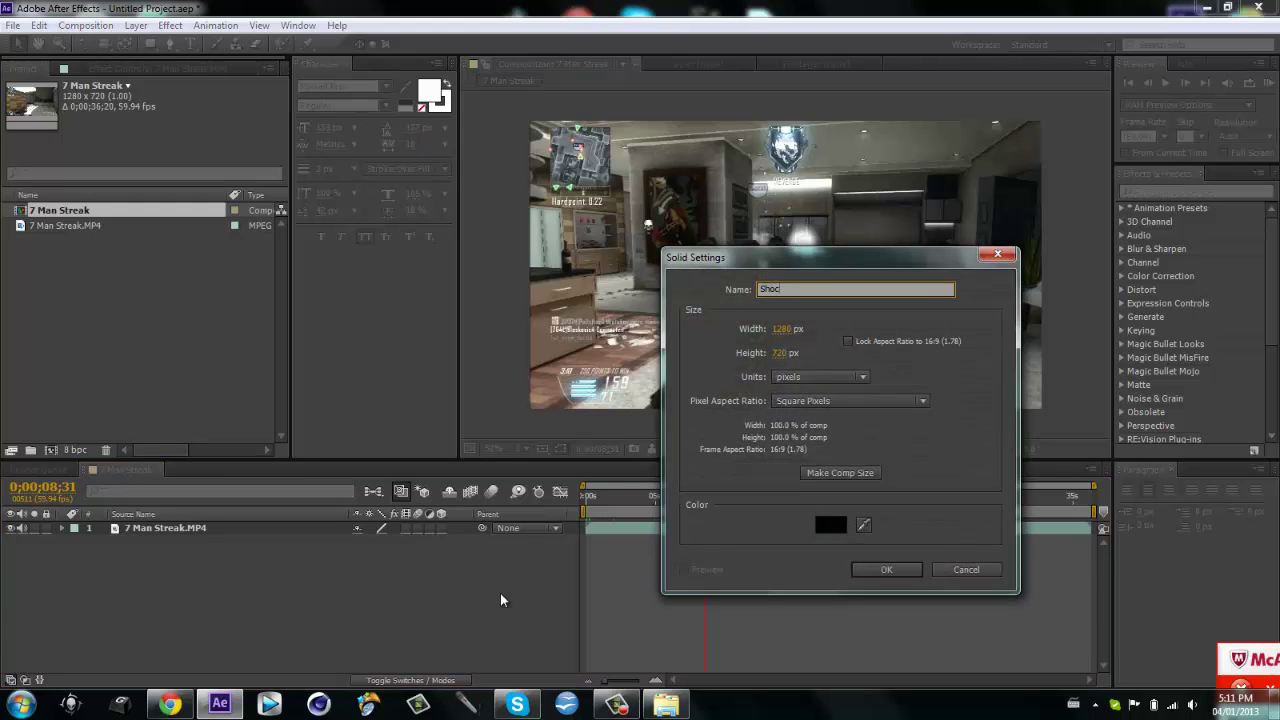
{"action": "type", "text": "kwave"}
{"action": "key", "text": "Return"}
Find 'shock' in Effects & Presets, apply the Shockwave preset to the solid, and expand its properties
{"action": "left_click", "coordinate": [1164, 192]}
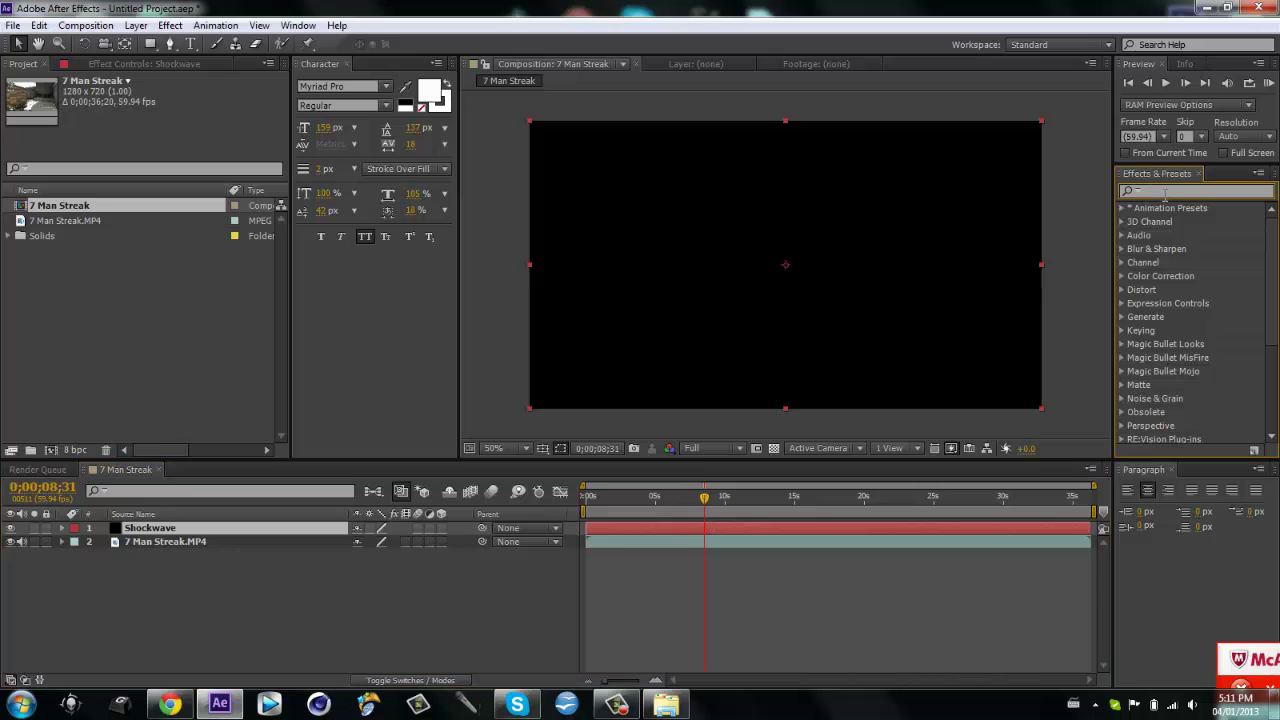
{"action": "type", "text": "shock"}
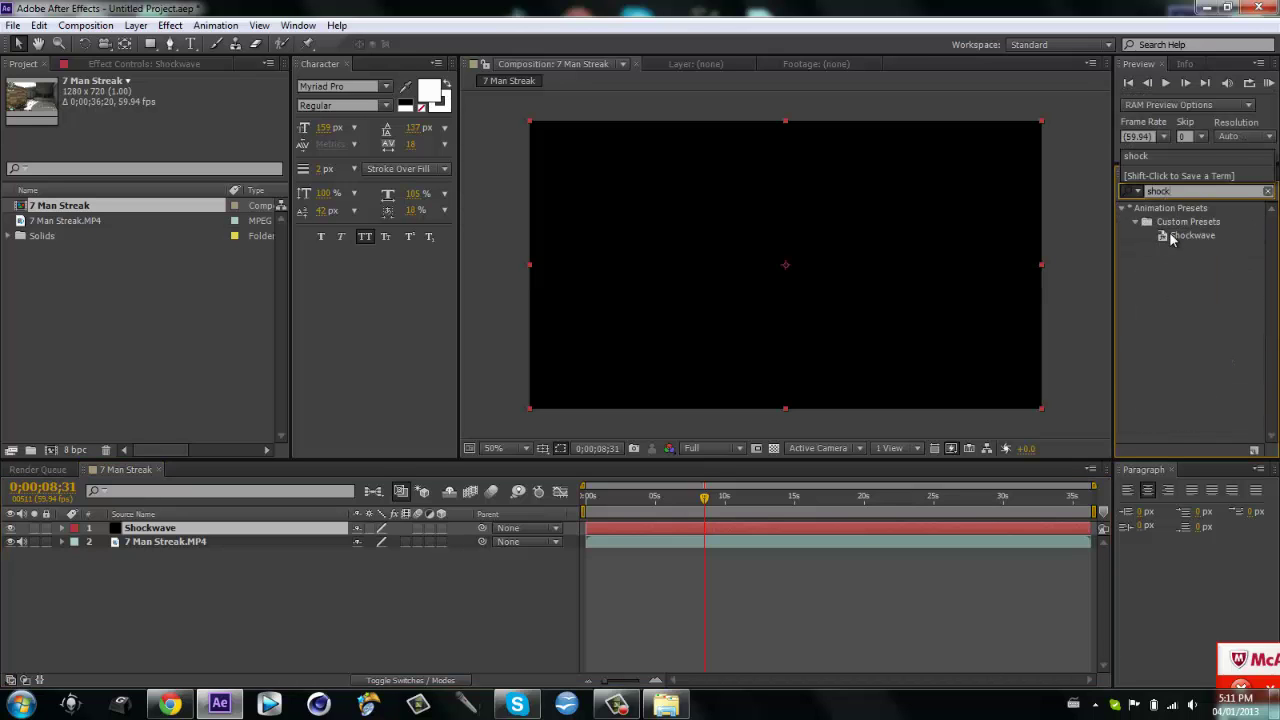
{"action": "left_click_drag", "start_coordinate": [1172, 237], "coordinate": [904, 188]}
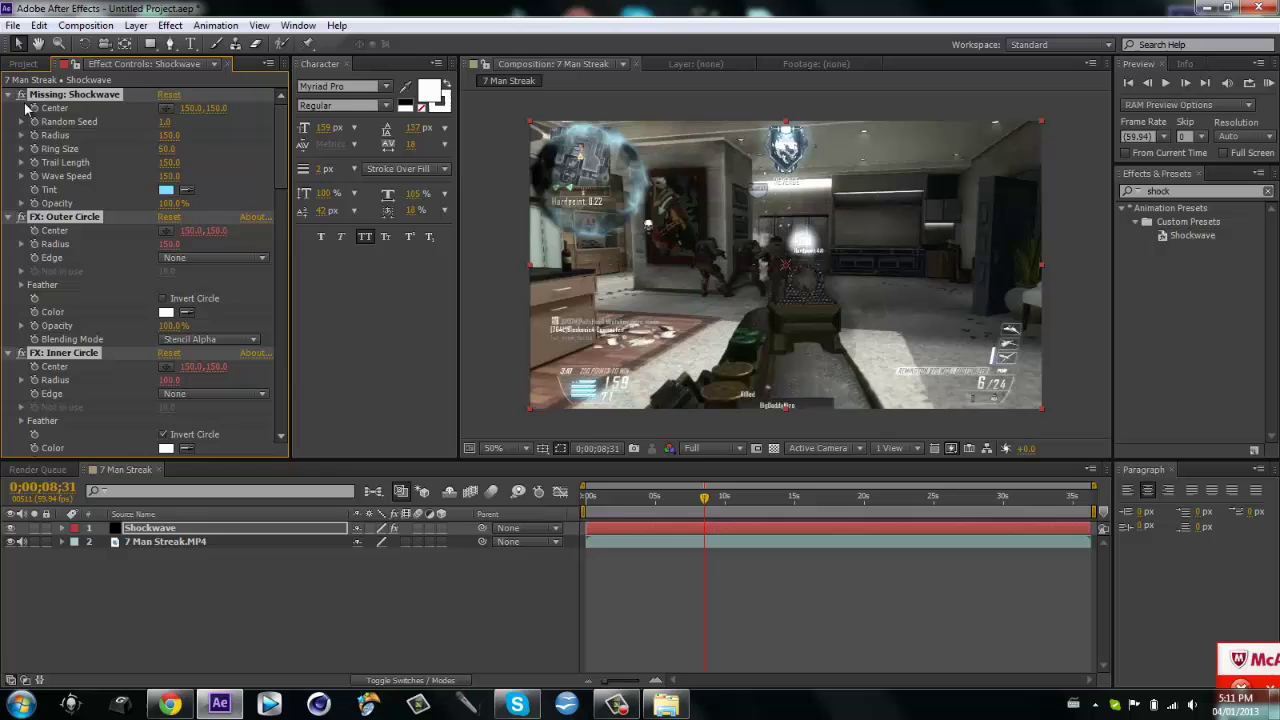
{"action": "left_click", "coordinate": [10, 217], "text": "ctrl"}
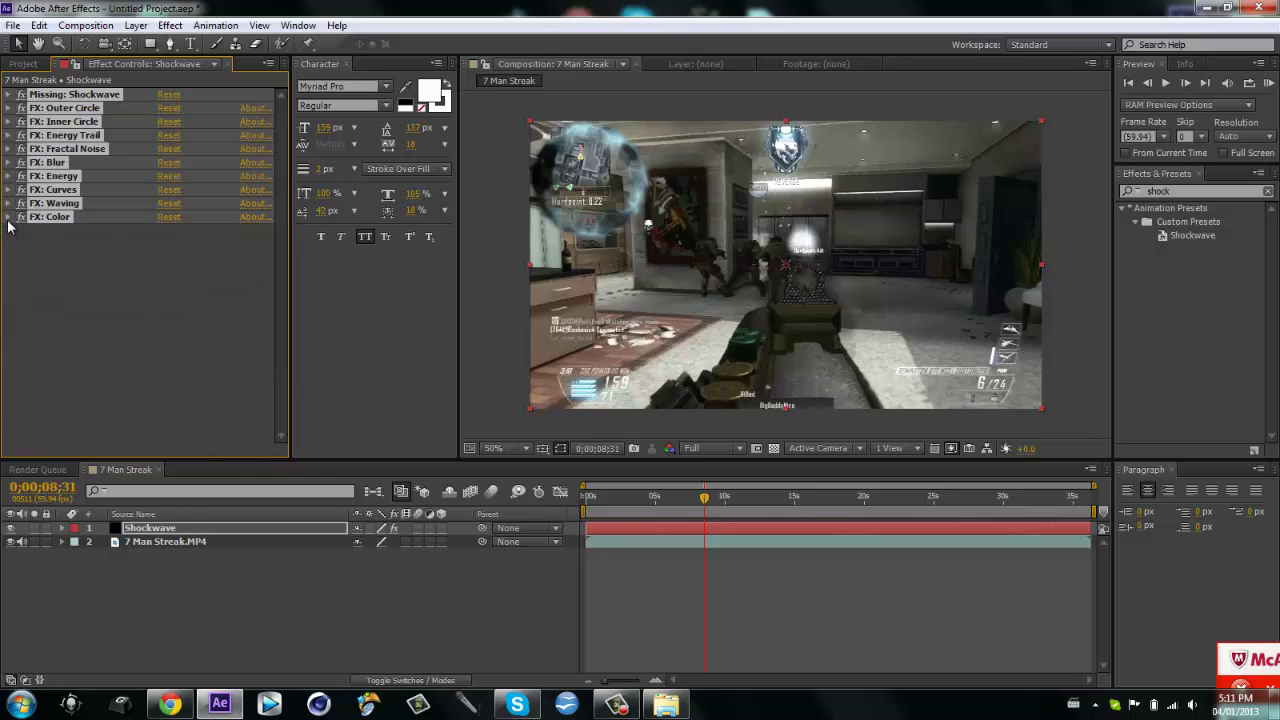
{"action": "left_click", "coordinate": [9, 94]}
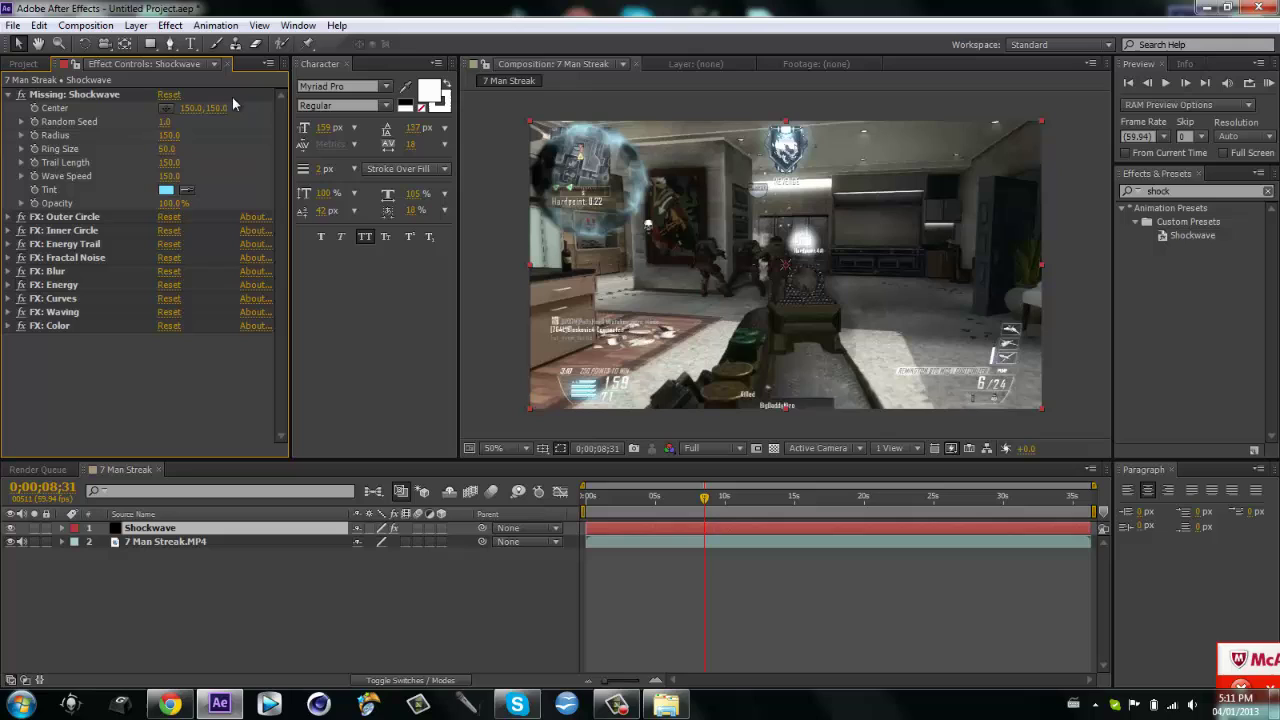
Set the Shockwave Center to 640, 360 and its Radius to 0
{"action": "left_click", "coordinate": [190, 109]}
{"action": "key", "text": "Tab"}
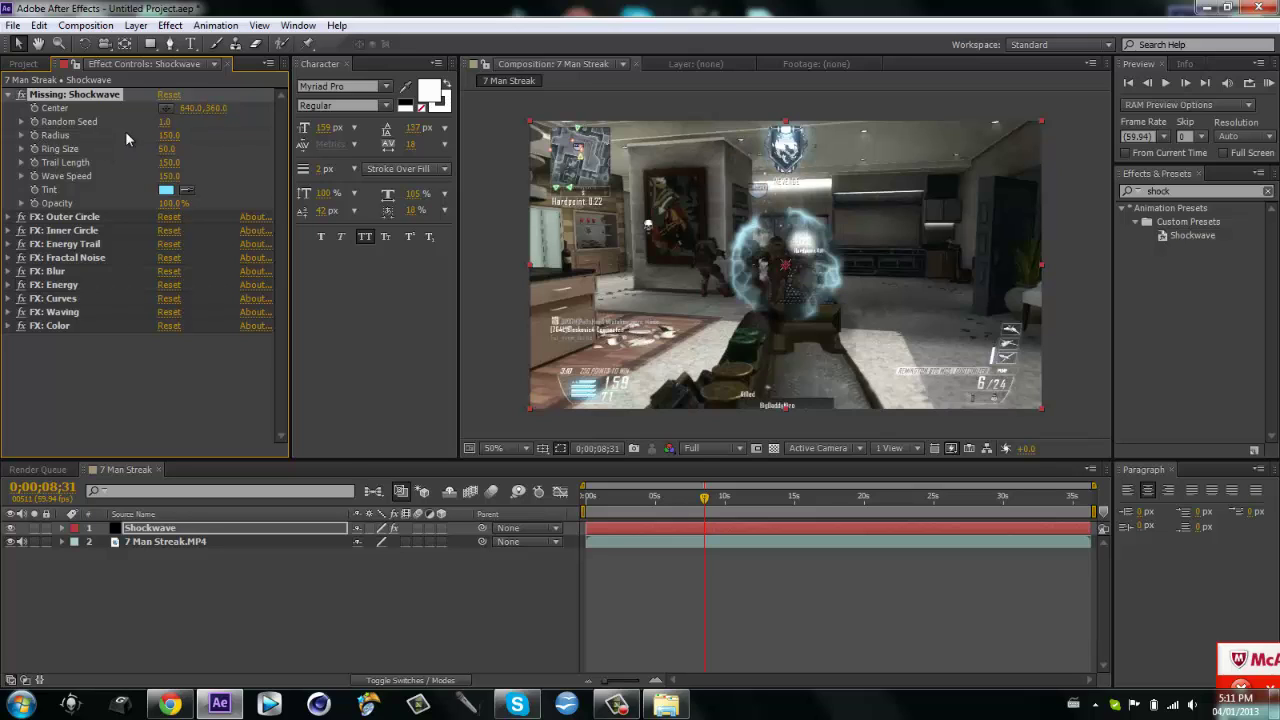
{"action": "left_click_drag", "start_coordinate": [175, 135], "coordinate": [160, 142]}
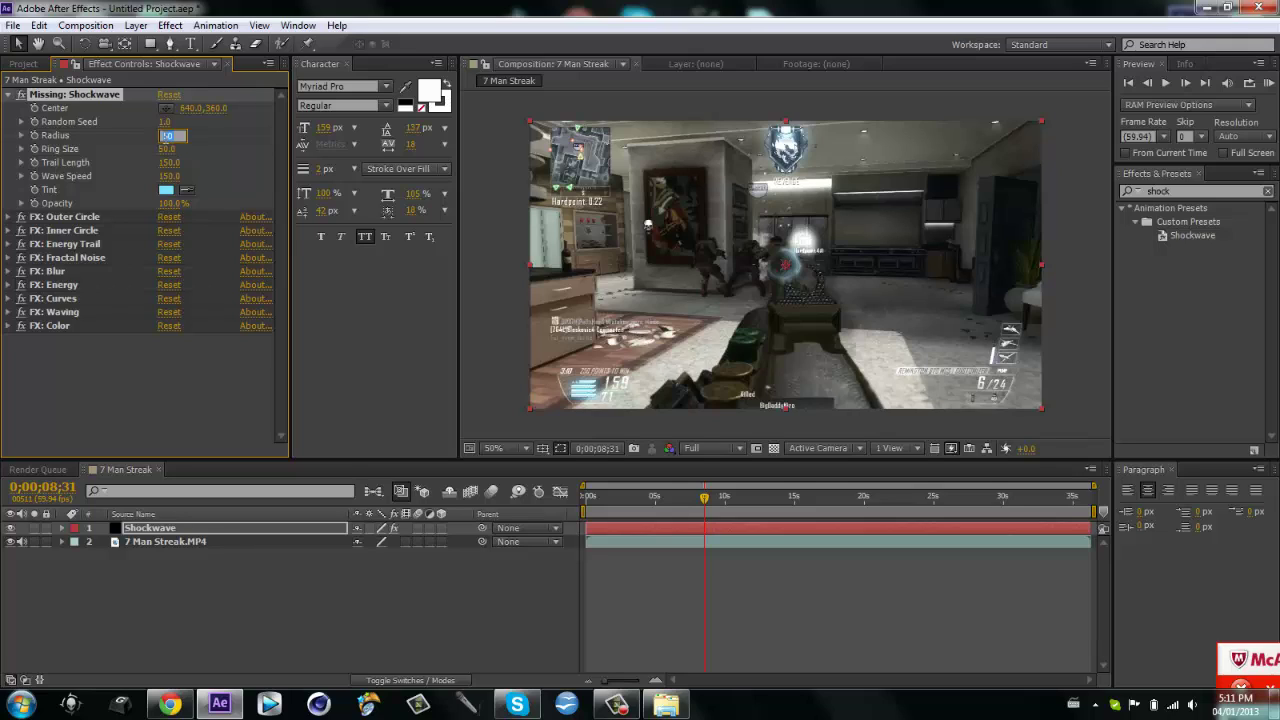
{"action": "key", "text": "Return"}
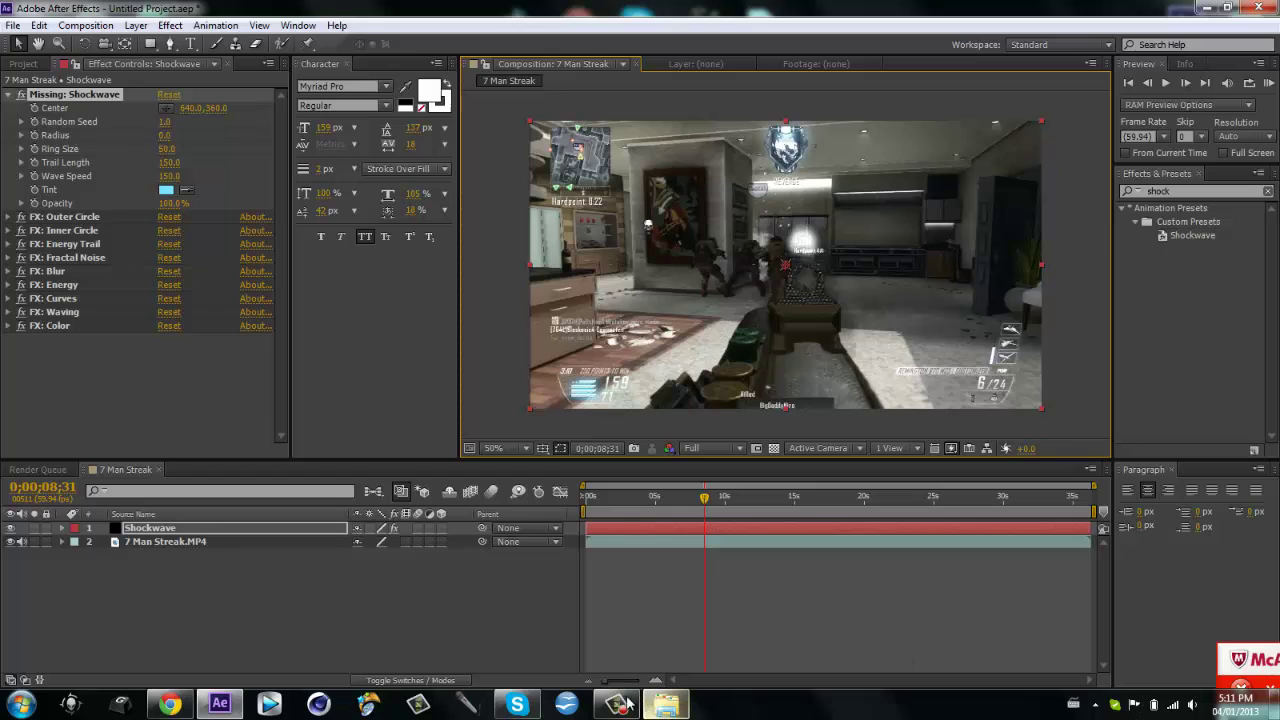
Select the Shockwave layer and set the current time to 0;00;08;24, where the rifle fires
{"action": "left_click", "coordinate": [627, 703]}
{"action": "left_click", "coordinate": [738, 541]}
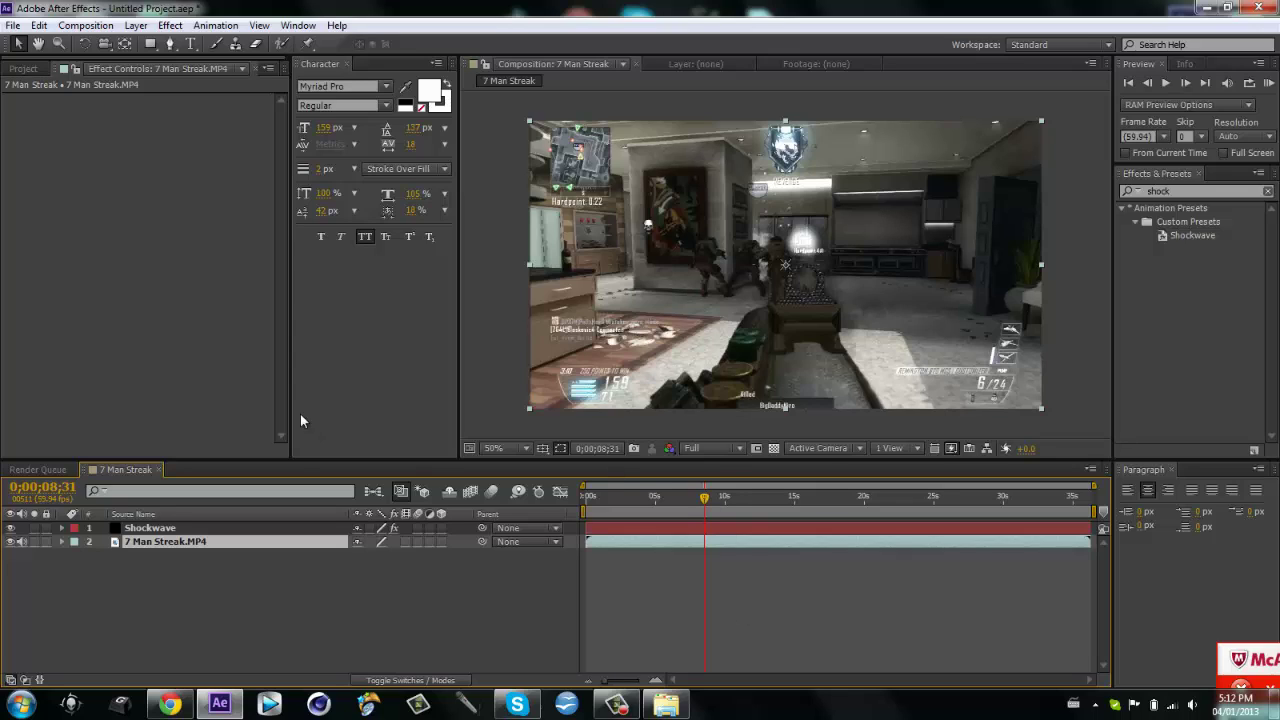
{"action": "left_click", "coordinate": [308, 527]}
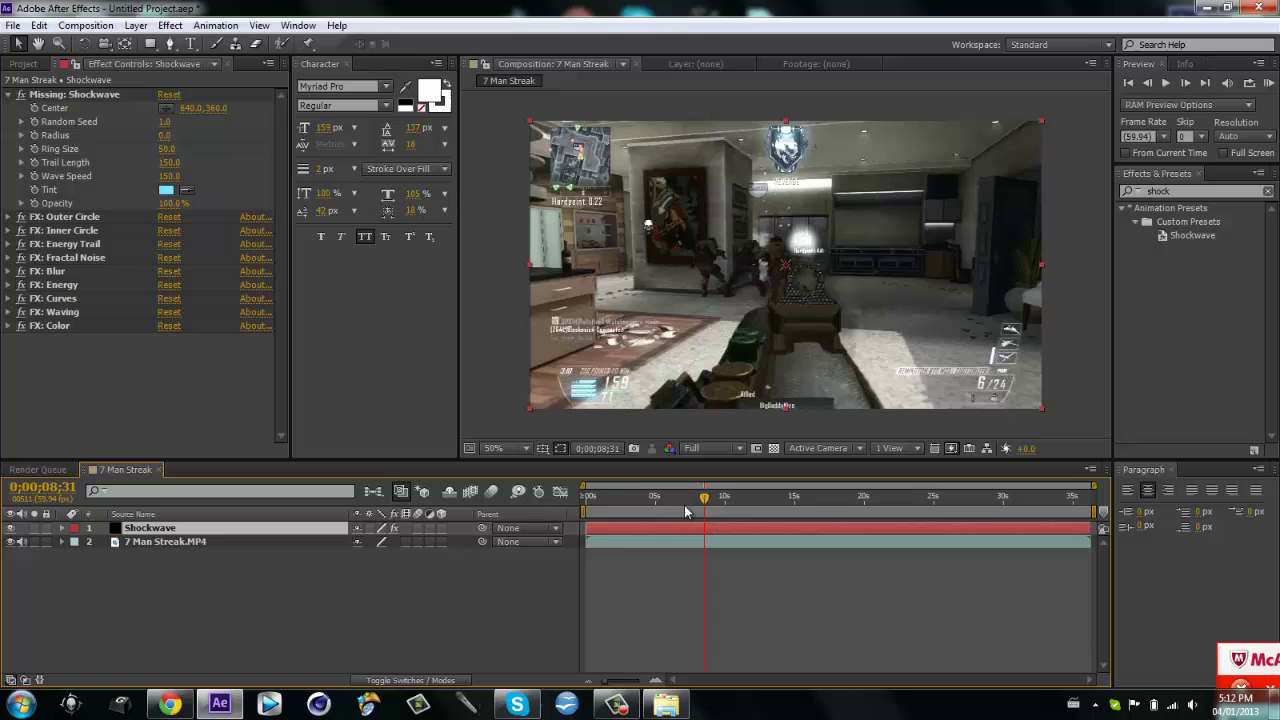
{"action": "mouse_move", "coordinate": [704, 497]}
{"action": "left_mouse_down"}
{"action": "mouse_move", "coordinate": [690, 500]}
{"action": "mouse_move", "coordinate": [703, 505]}
{"action": "left_mouse_up"}
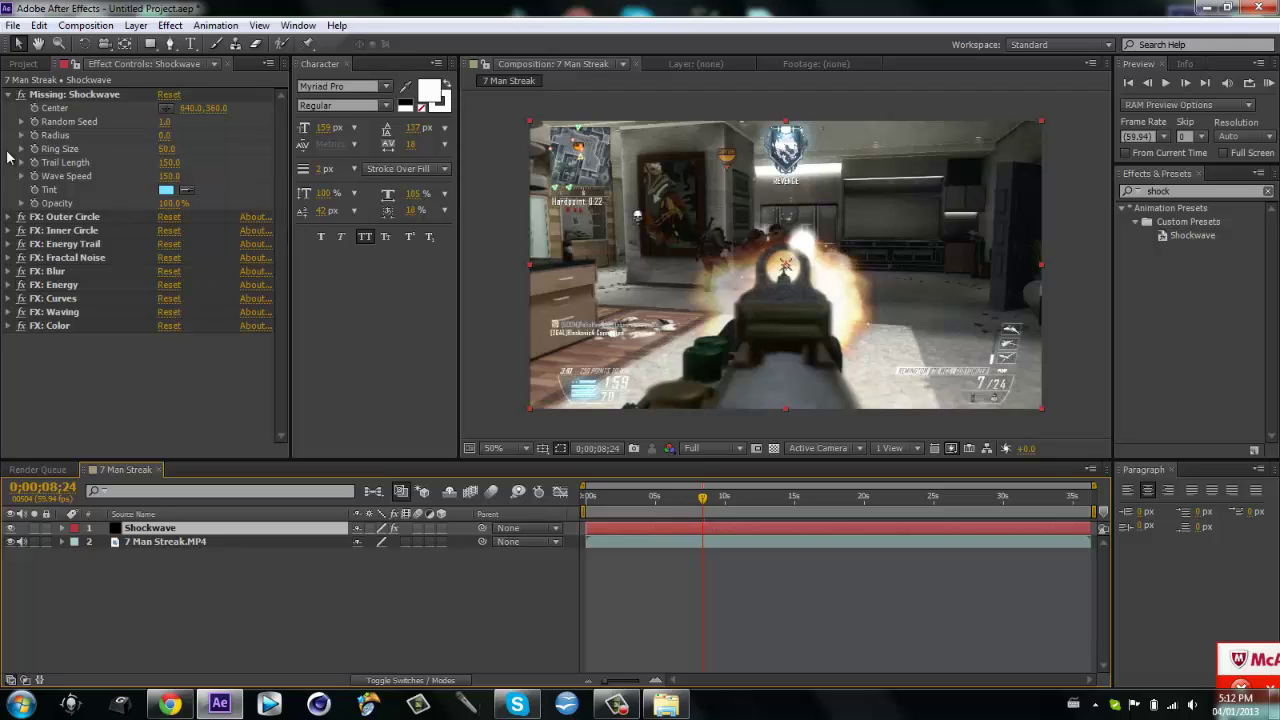
Set a Radius keyframe at 8;24, then at 9;44 enter 500 and scrub the Radius up to 690
{"action": "left_click", "coordinate": [35, 135]}
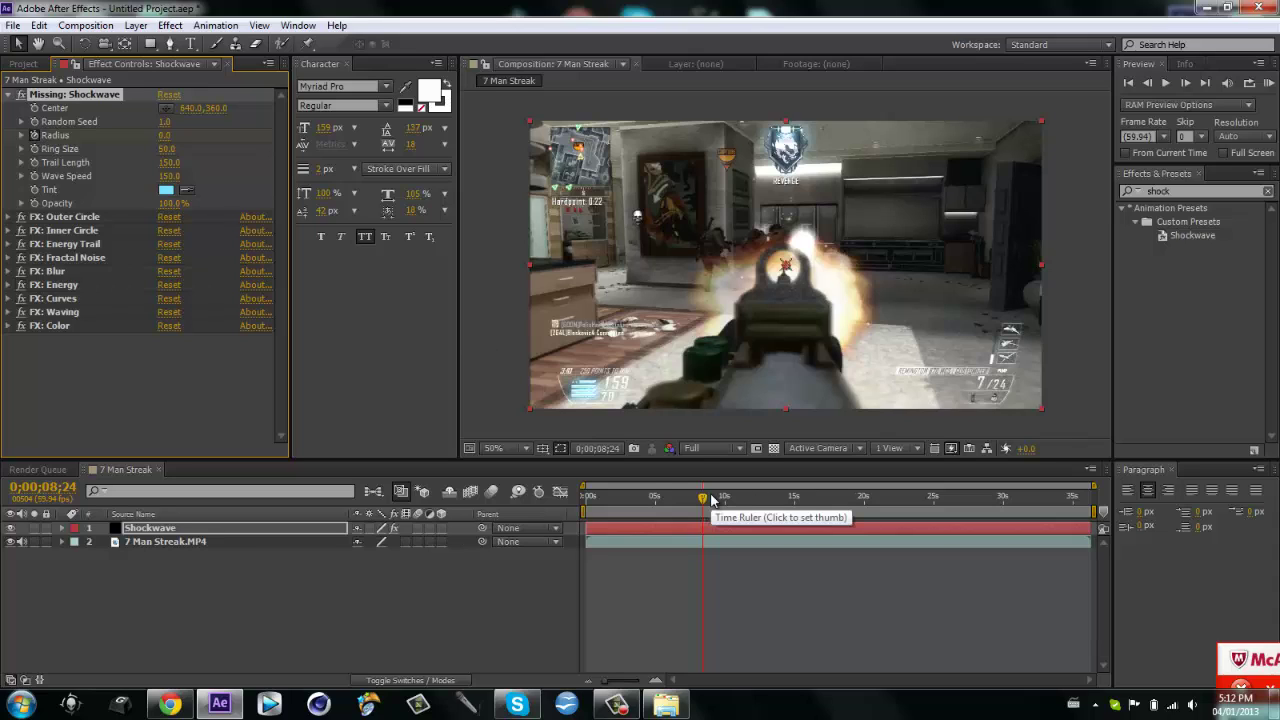
{"action": "left_click_drag", "start_coordinate": [712, 500], "coordinate": [713, 500]}
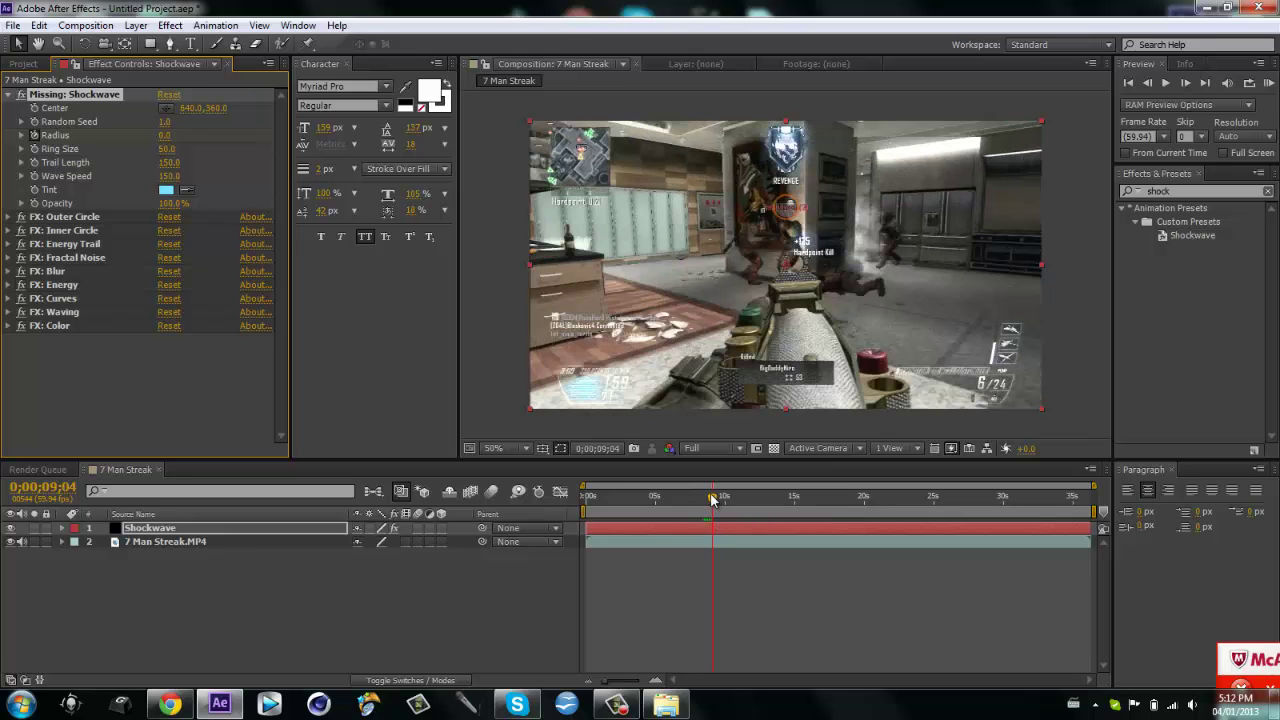
{"action": "left_click", "coordinate": [166, 136]}
{"action": "type", "text": "500"}
{"action": "key", "text": "Return"}
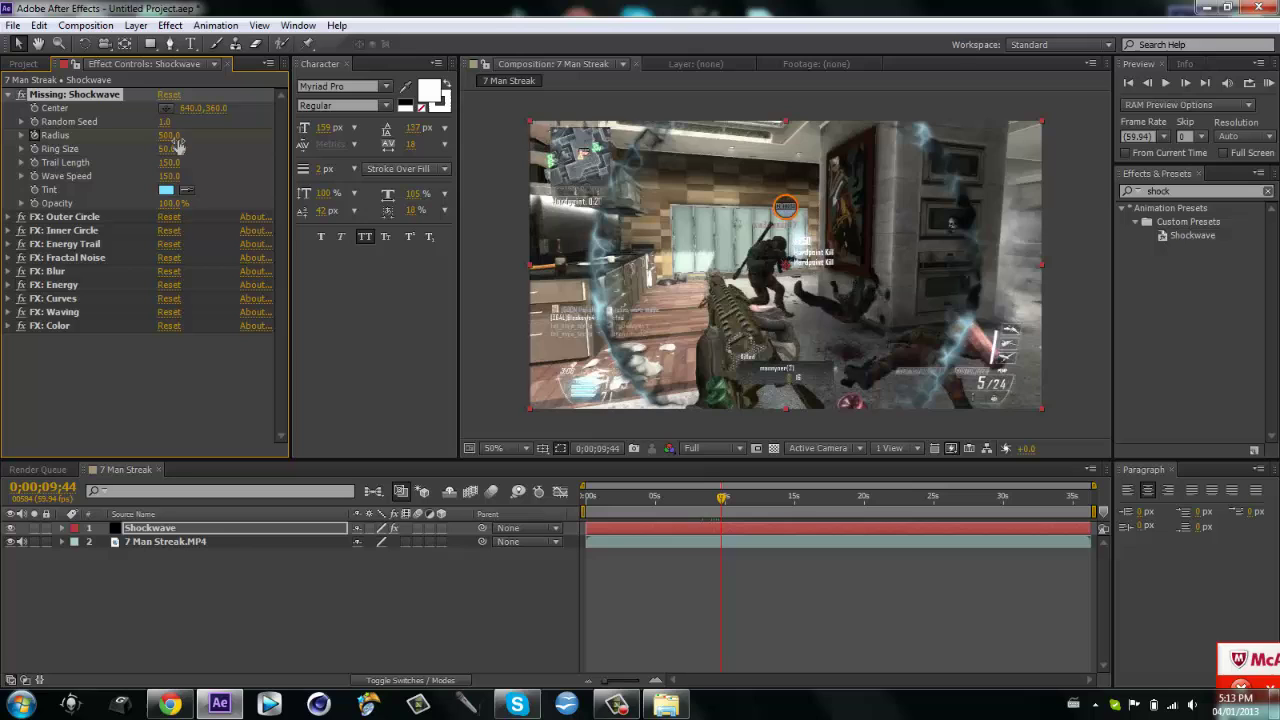
{"action": "left_click_drag", "start_coordinate": [170, 135], "coordinate": [186, 138]}
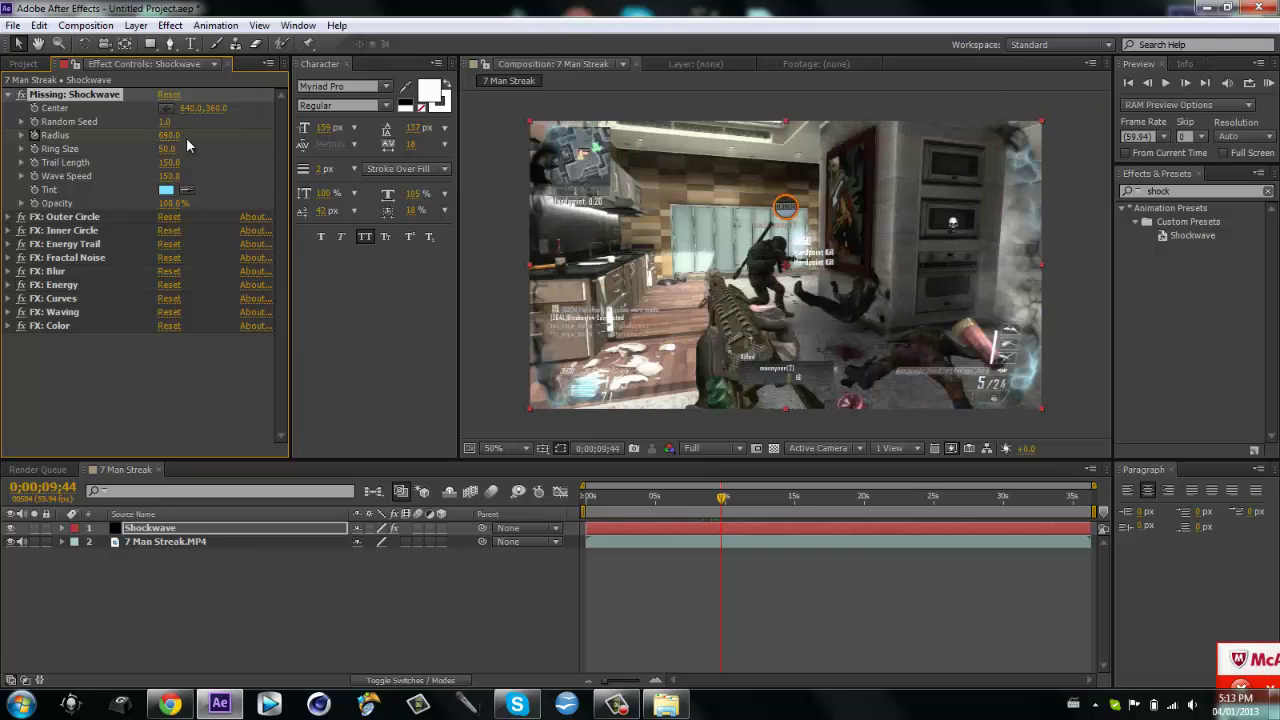
{"action": "left_click_drag", "start_coordinate": [172, 172], "coordinate": [171, 180]}
Change the Shockwave Tint colour from light blue to red (FF7979)
{"action": "left_click", "coordinate": [168, 190]}
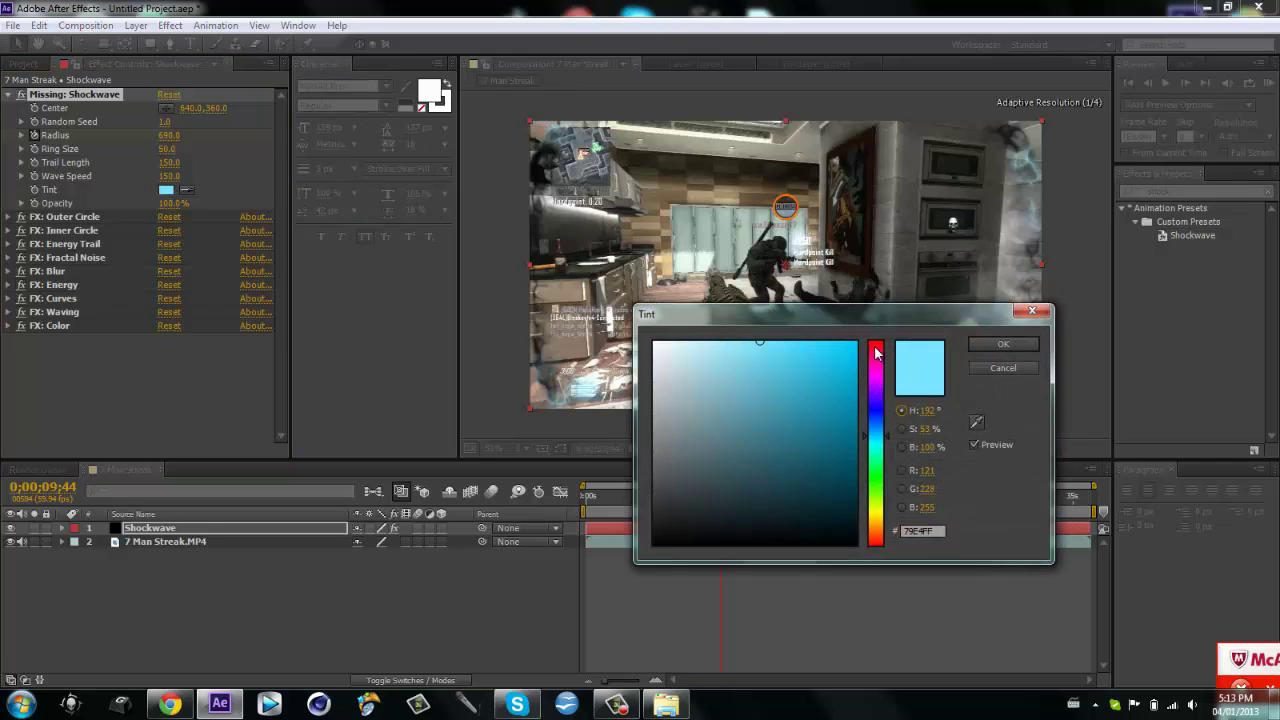
{"action": "left_click_drag", "start_coordinate": [874, 364], "coordinate": [875, 319]}
{"action": "left_click", "coordinate": [1001, 344]}
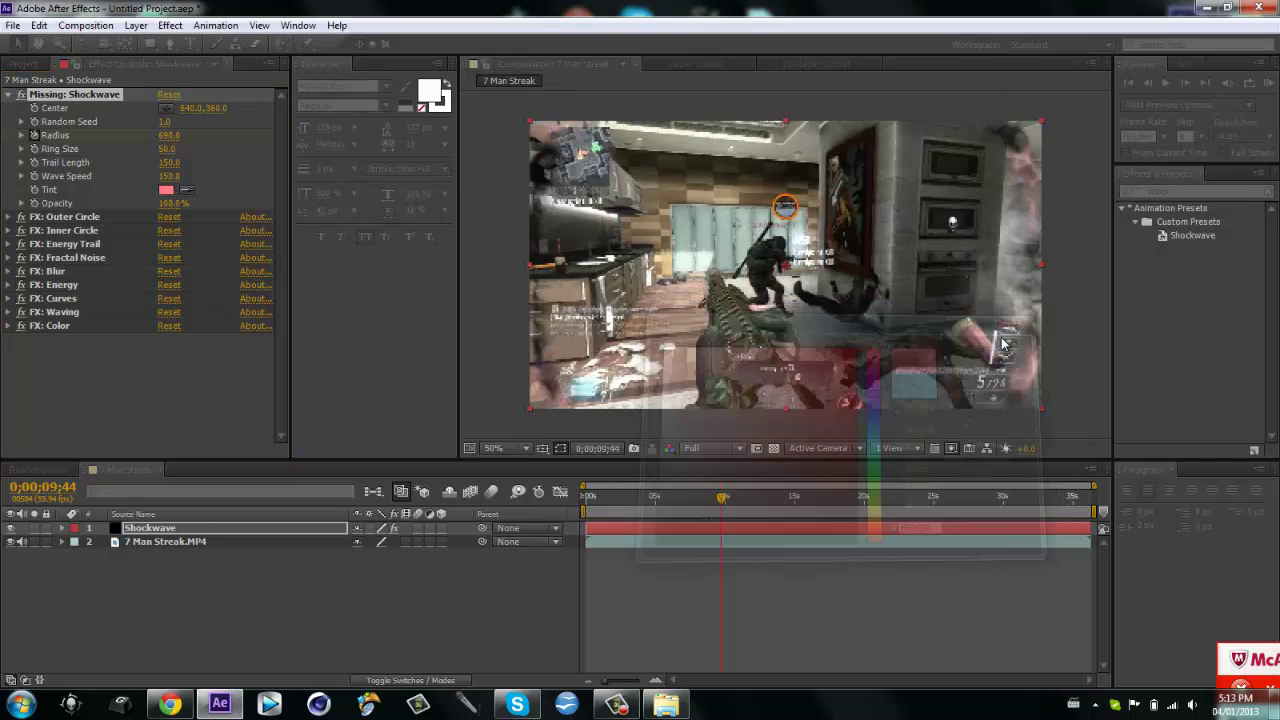
Expand and collapse the FX: Color and FX: Waving settings to review them
{"action": "left_click", "coordinate": [7, 326]}
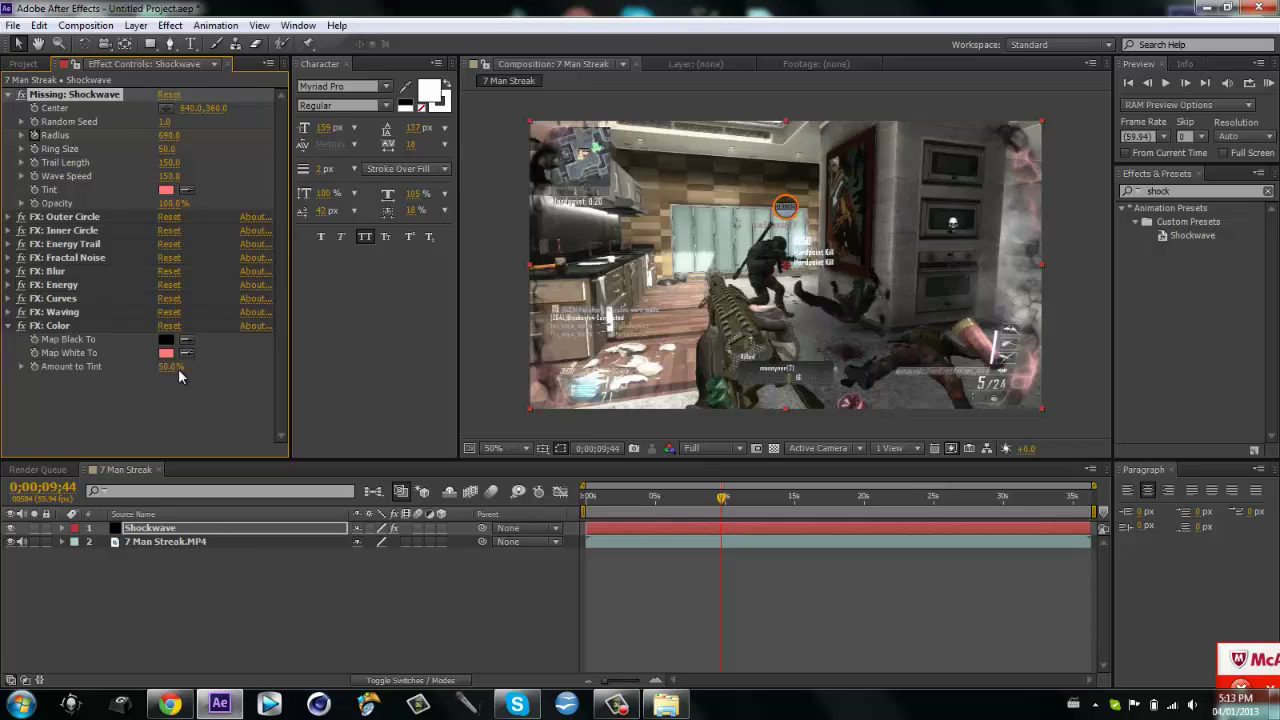
{"action": "left_click", "coordinate": [8, 312]}
{"action": "scroll", "coordinate": [10, 316], "scroll_direction": "down", "scroll_amount": 1}
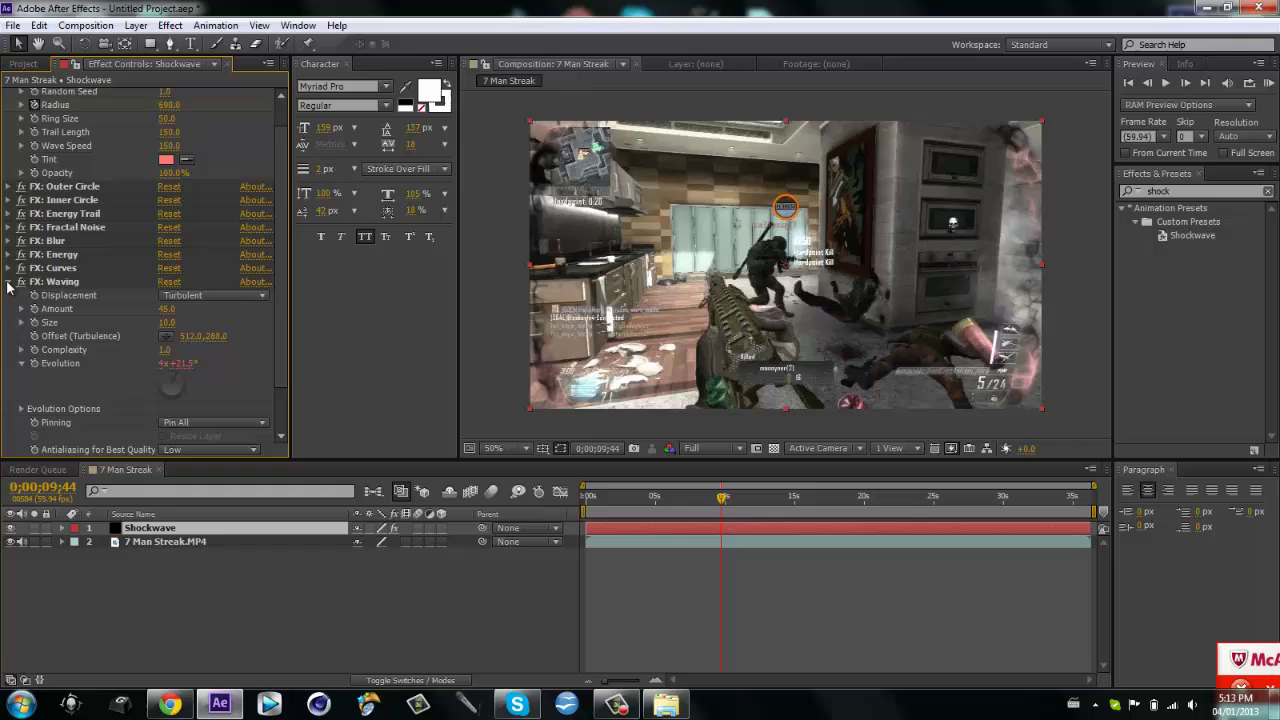
{"action": "left_click", "coordinate": [7, 283]}
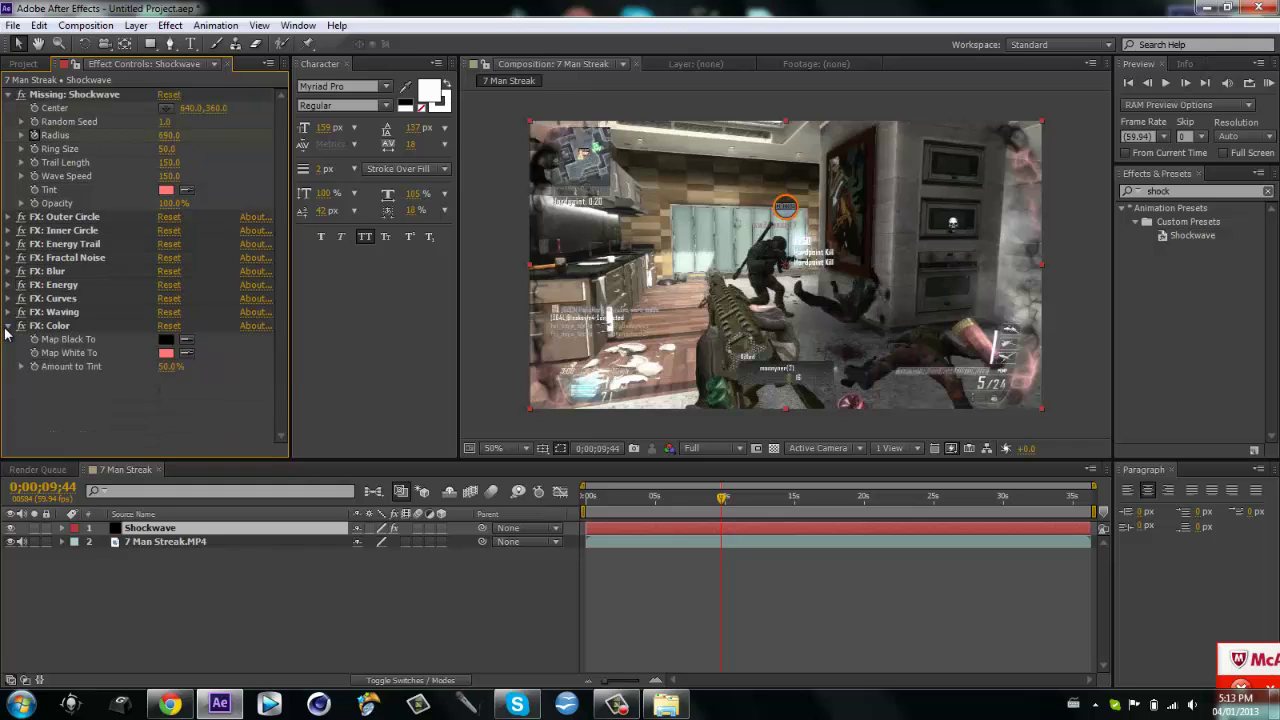
{"action": "left_click", "coordinate": [8, 326]}
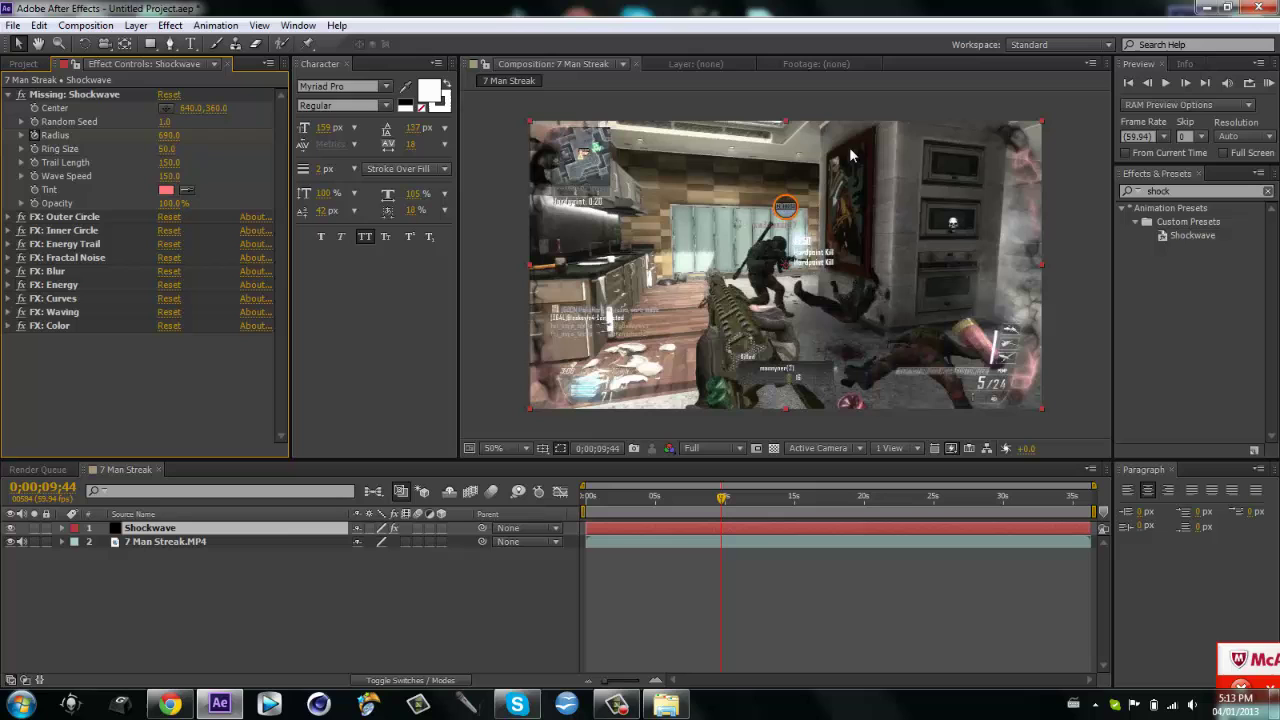
Minimize After Effects and go to My Channel from the YouTube account menu in Chrome
{"action": "left_click", "coordinate": [1206, 8]}
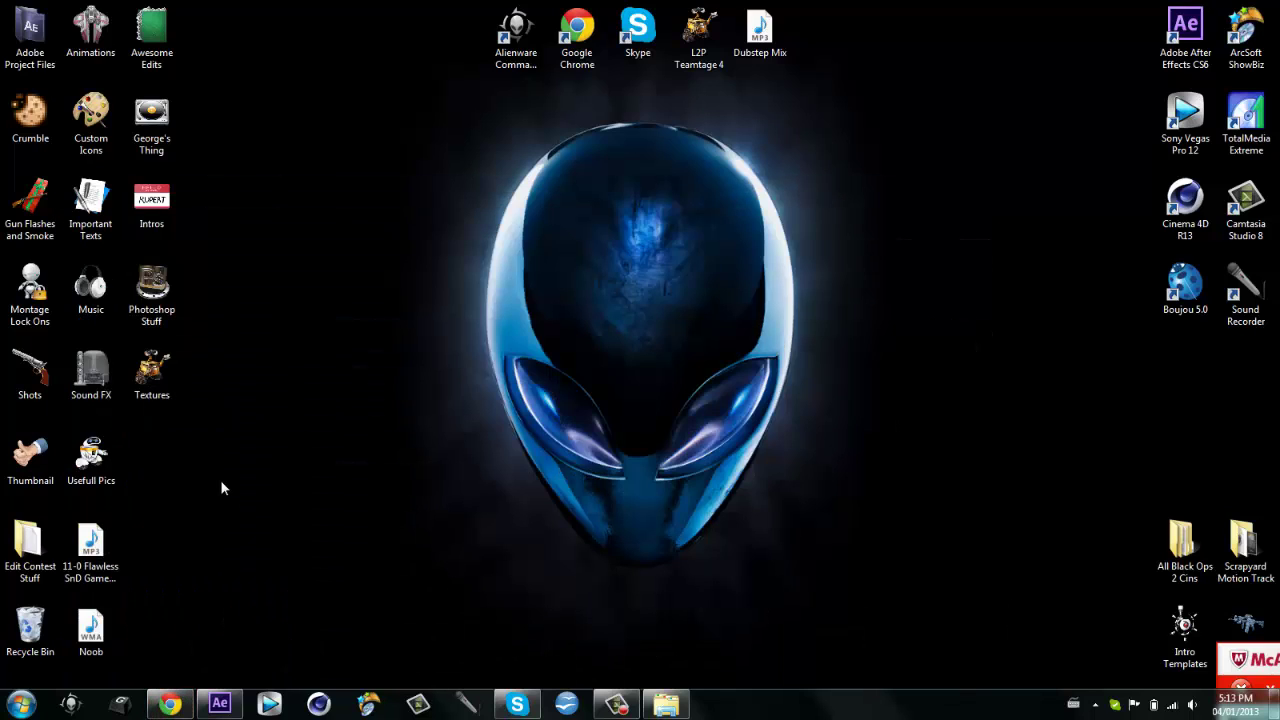
{"action": "left_click", "coordinate": [171, 705]}
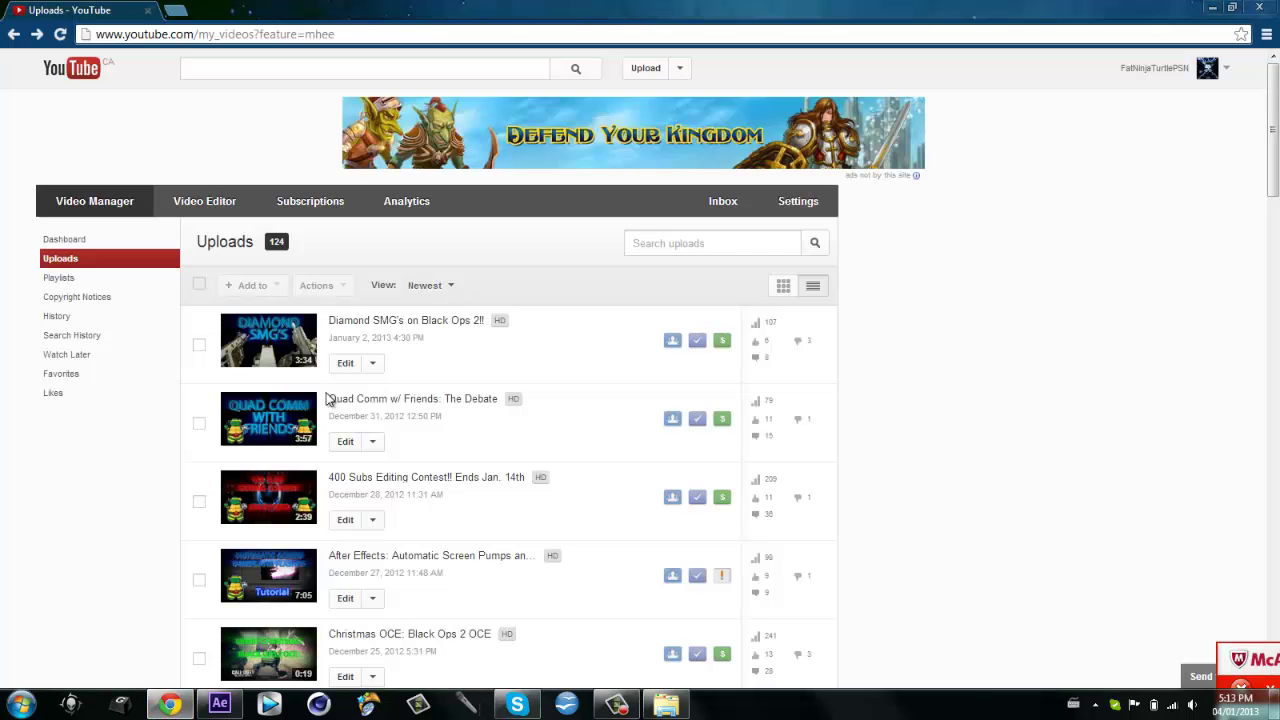
{"action": "left_click", "coordinate": [1158, 68]}
{"action": "left_click", "coordinate": [1148, 106]}
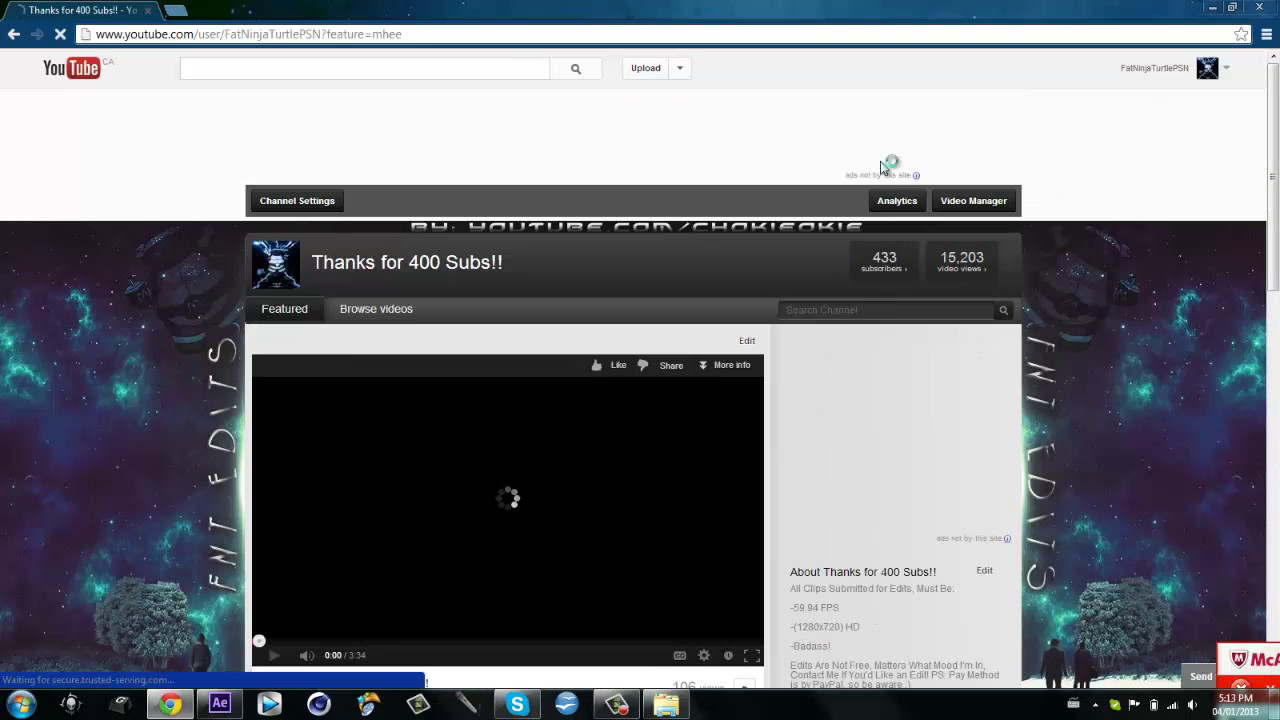
Pause the channel's featured video, minimize Chrome, and bring up the Camtasia recorder controls
{"action": "left_click", "coordinate": [578, 427]}
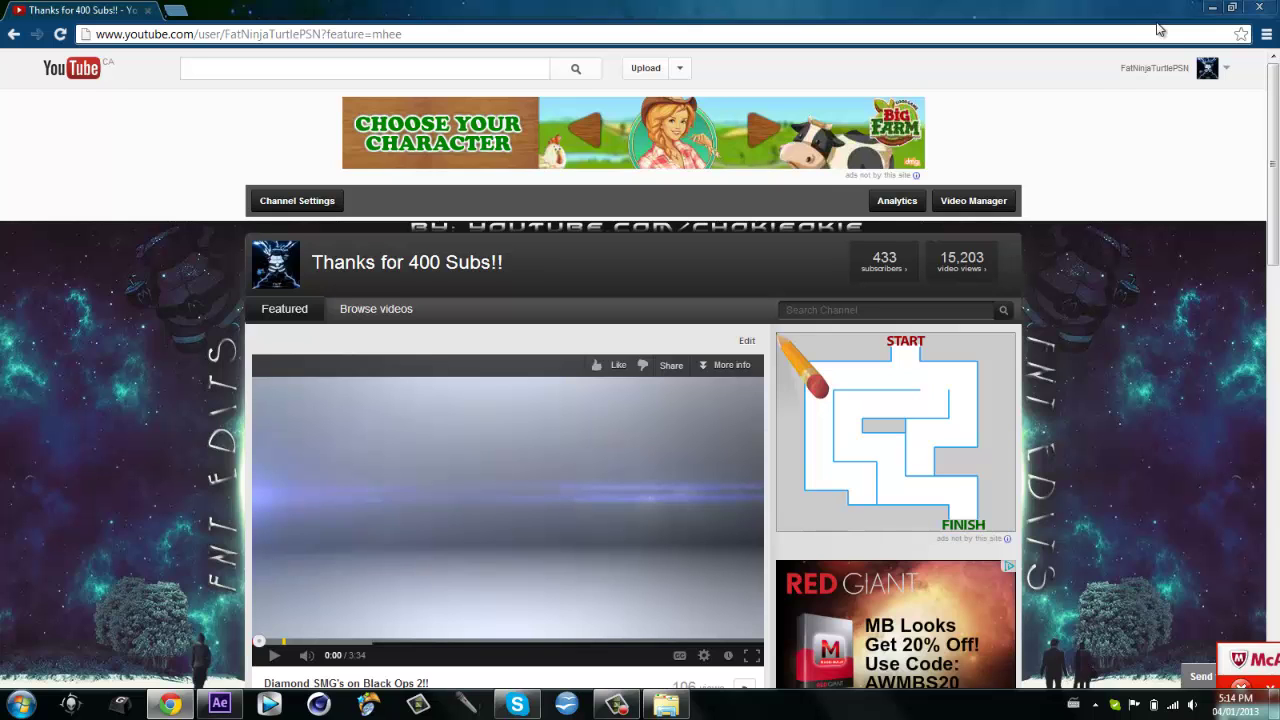
{"action": "left_click", "coordinate": [1214, 8]}
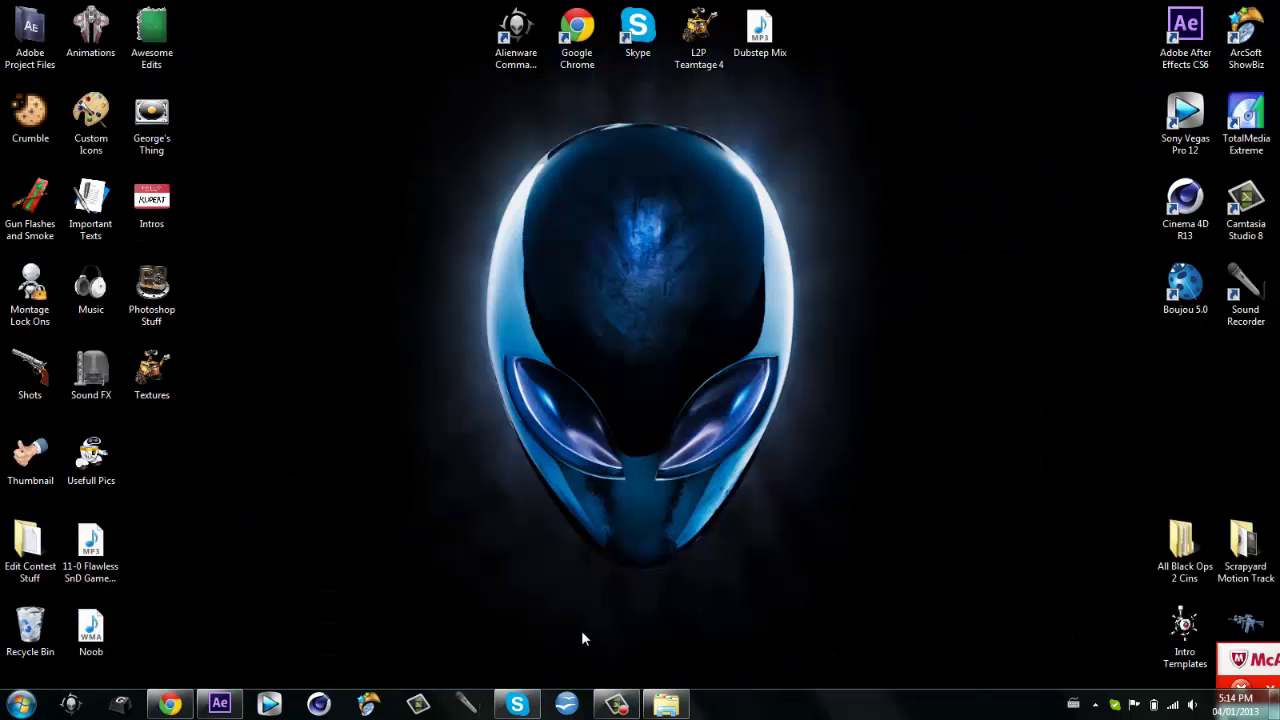
{"action": "left_click", "coordinate": [620, 705]}
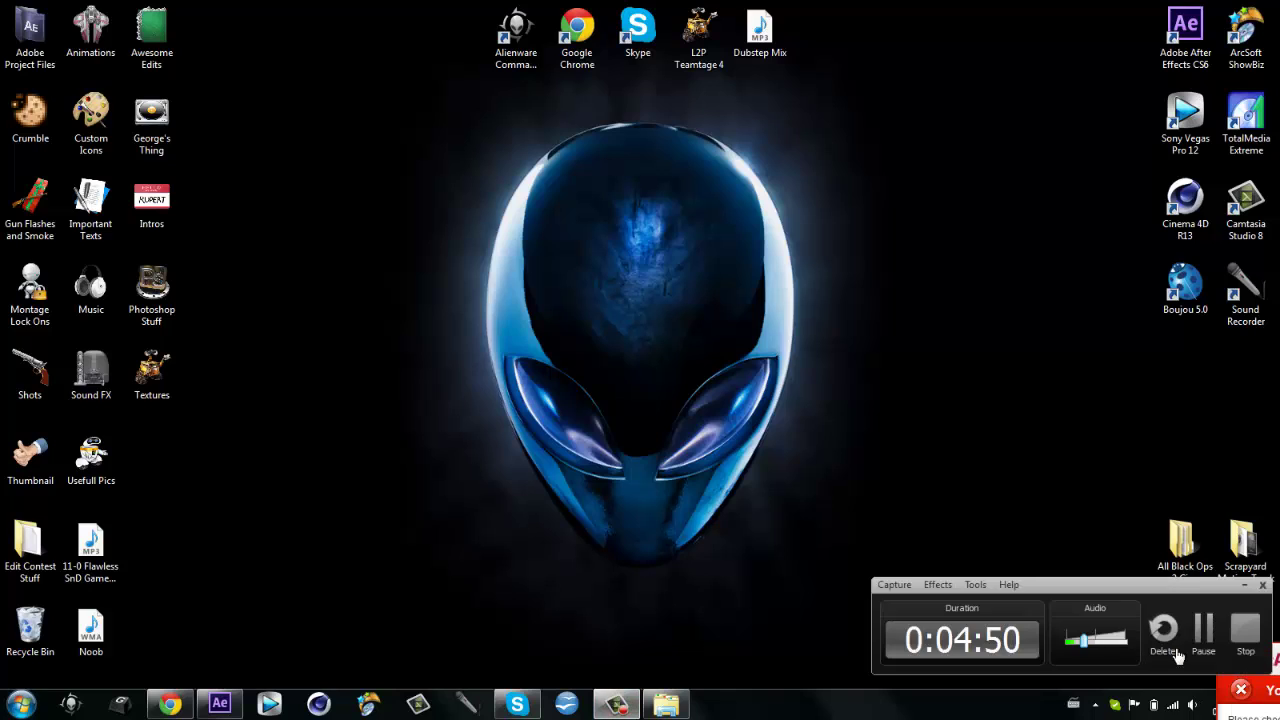